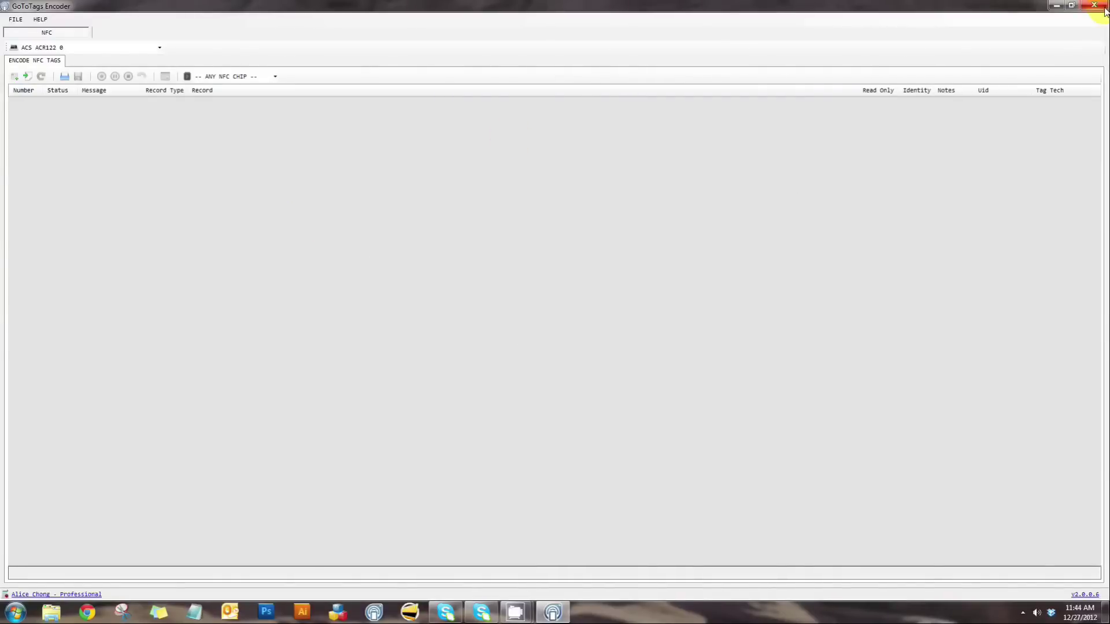
# Close and relaunch GoToTags Encoder from the desktop, then maximize its window
pyautogui.click(1070, 6)
pyautogui.click(1089, 8)
pyautogui.doubleClick(371, 132)
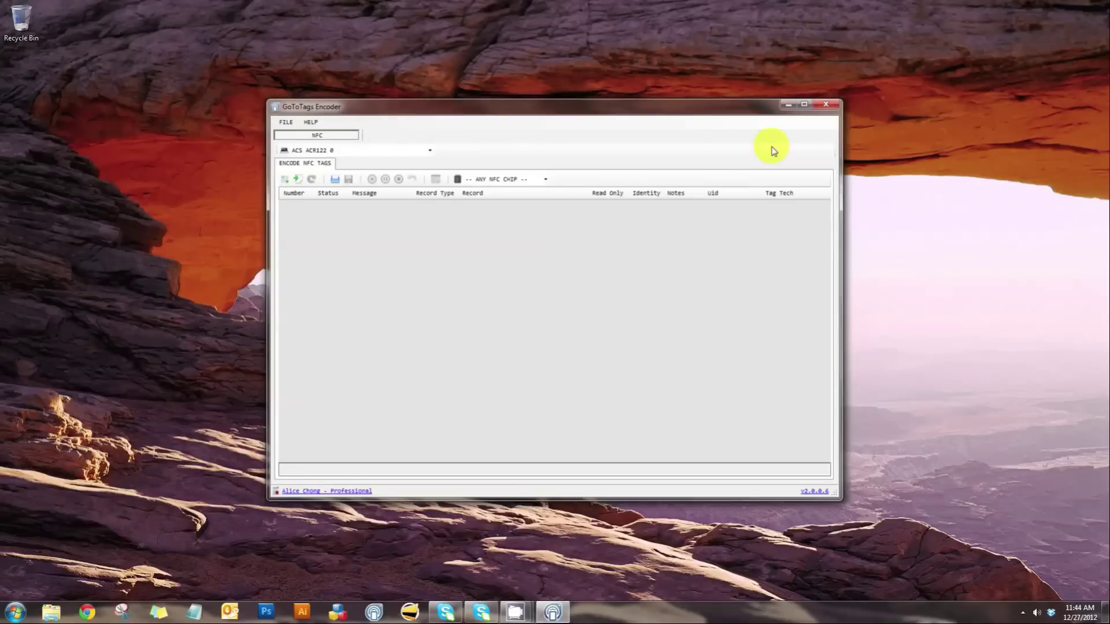
pyautogui.click(804, 105)
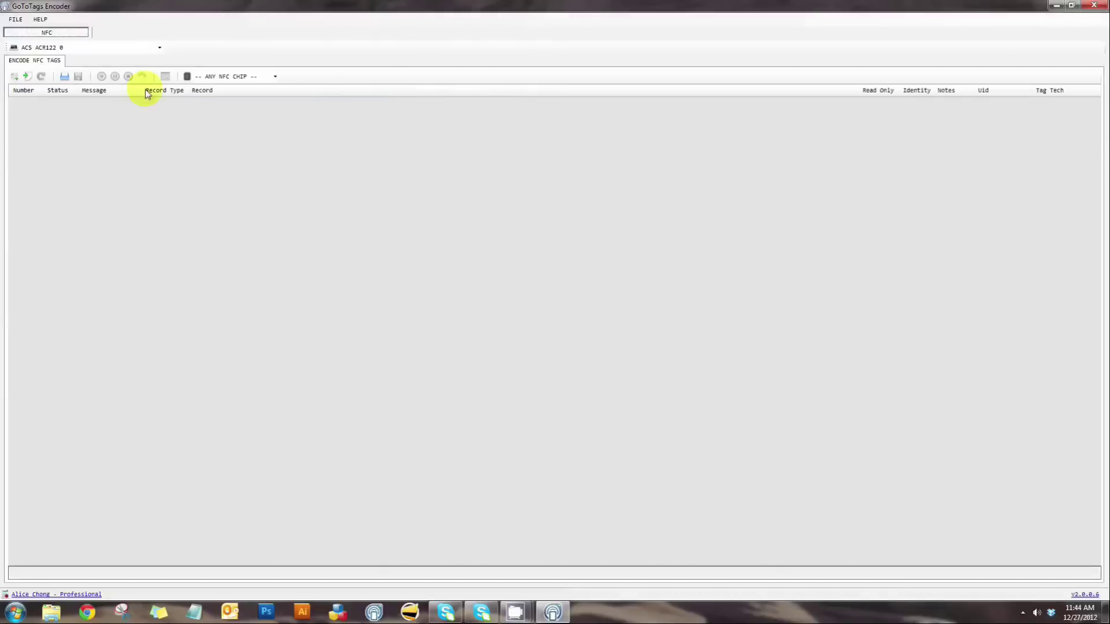
# Look through the File and Help menus and view the licence details
pyautogui.click(16, 19)
pyautogui.click(39, 20)
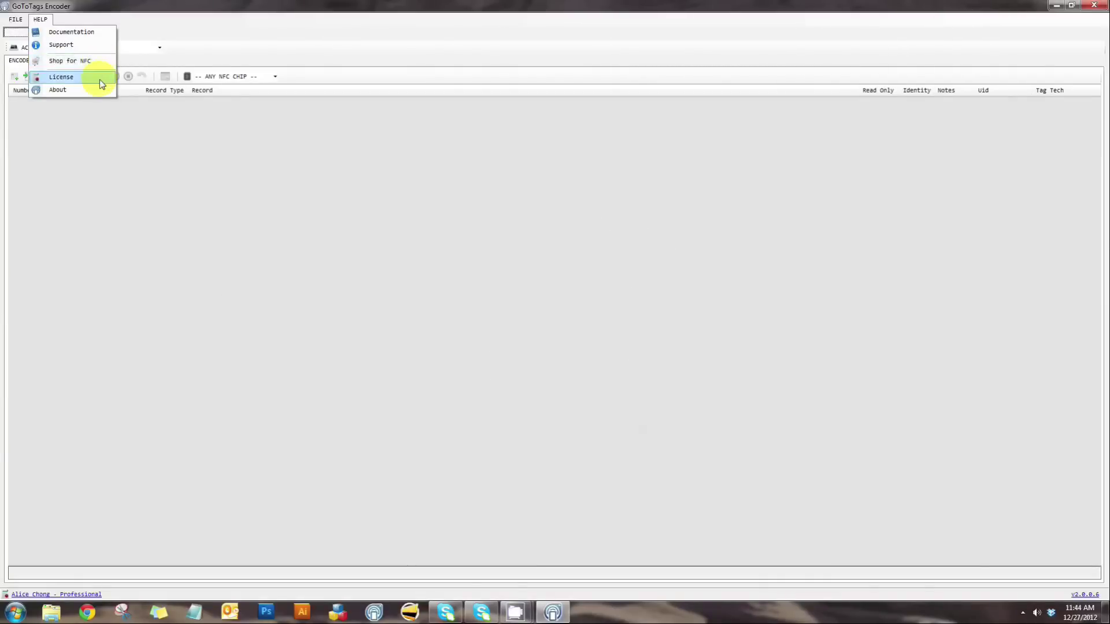
pyautogui.click(100, 79)
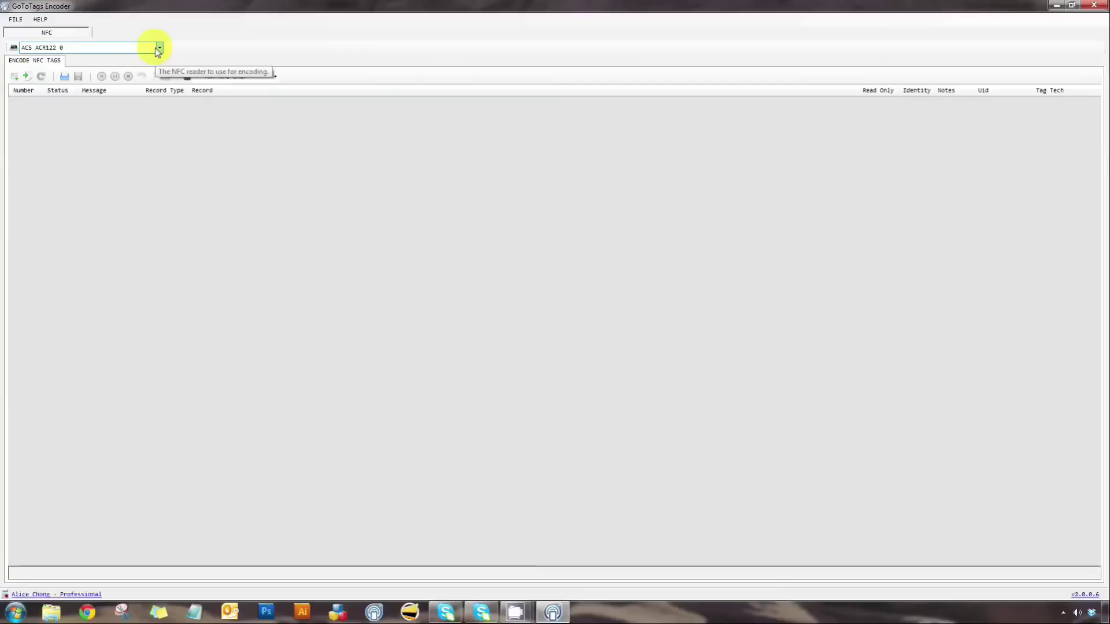
# Select the ARYGON CL Reader and create a new encoding file named 'Encoding File'
pyautogui.click(157, 49)
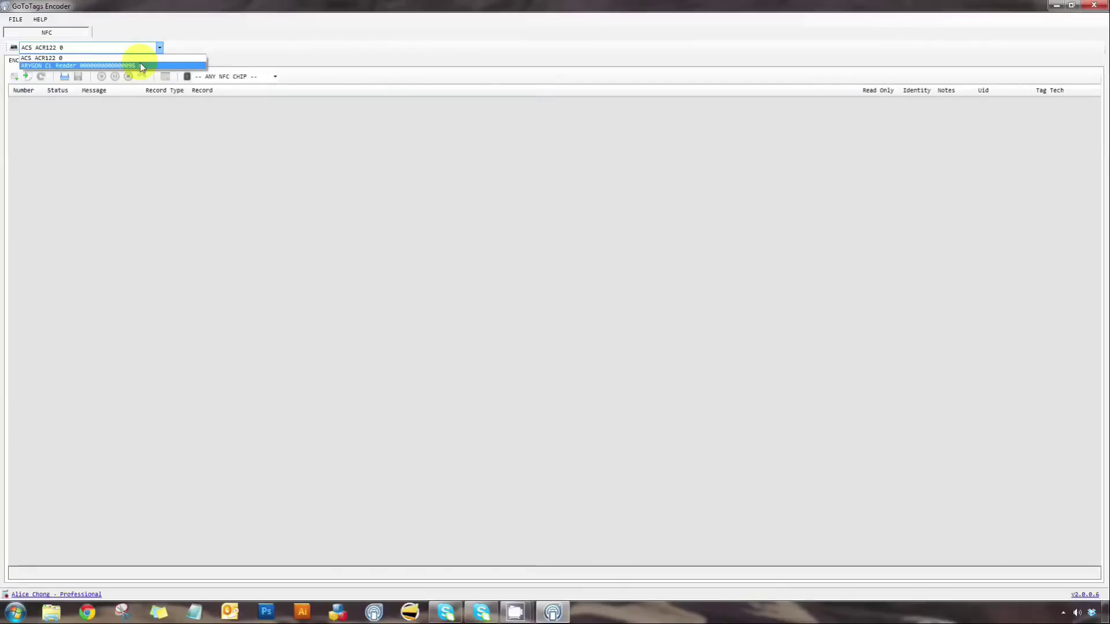
pyautogui.click(139, 66)
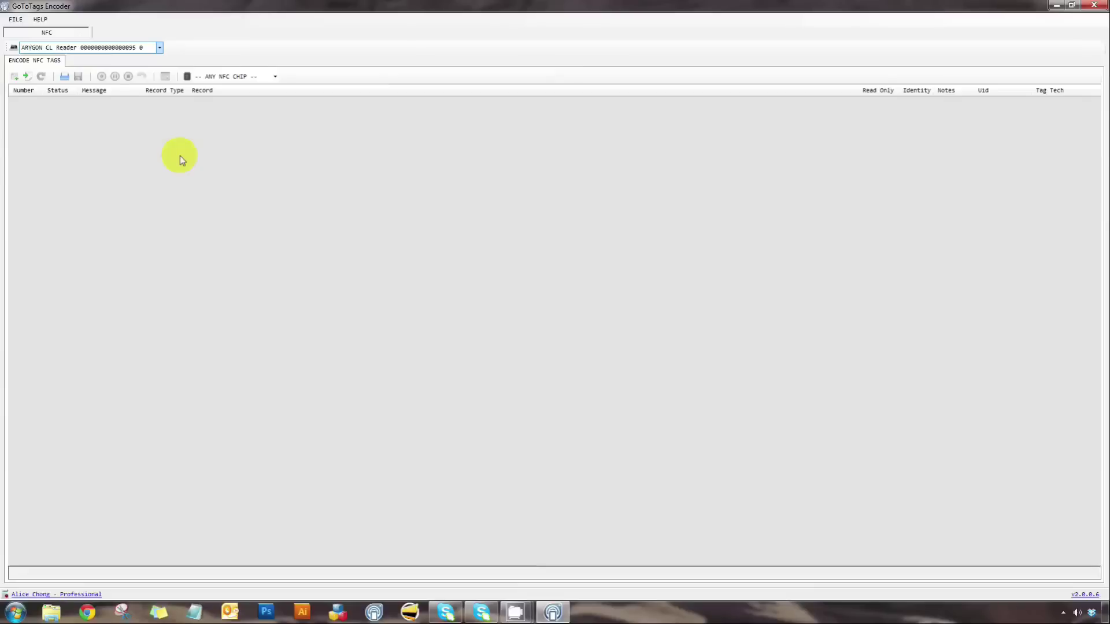
pyautogui.click(14, 76)
pyautogui.write('Encodi')
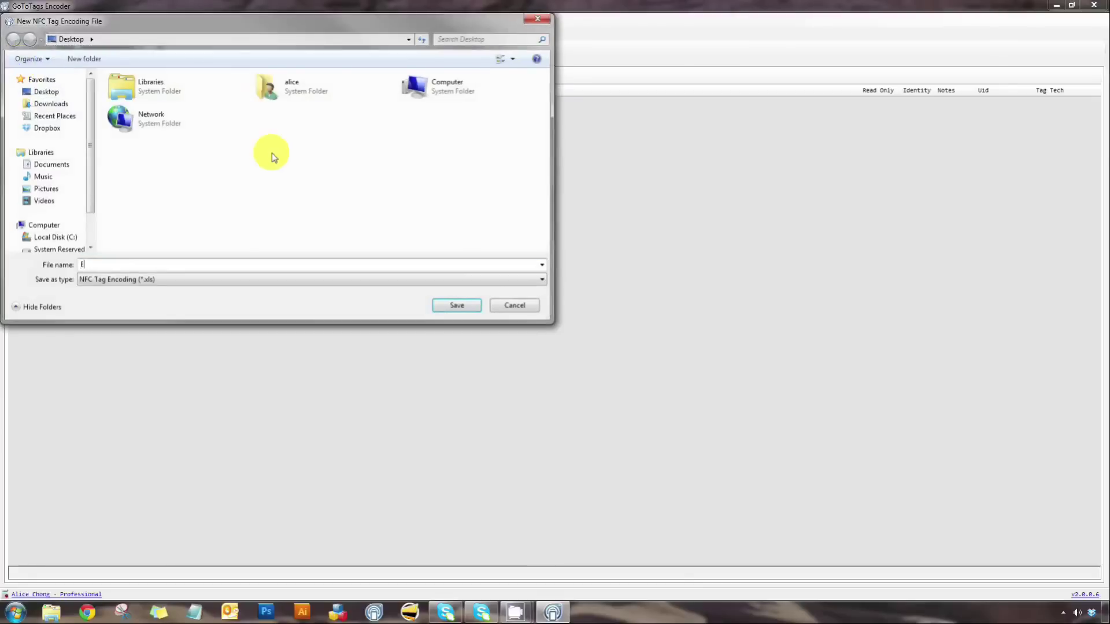
pyautogui.write('ng File')
pyautogui.press('Return')
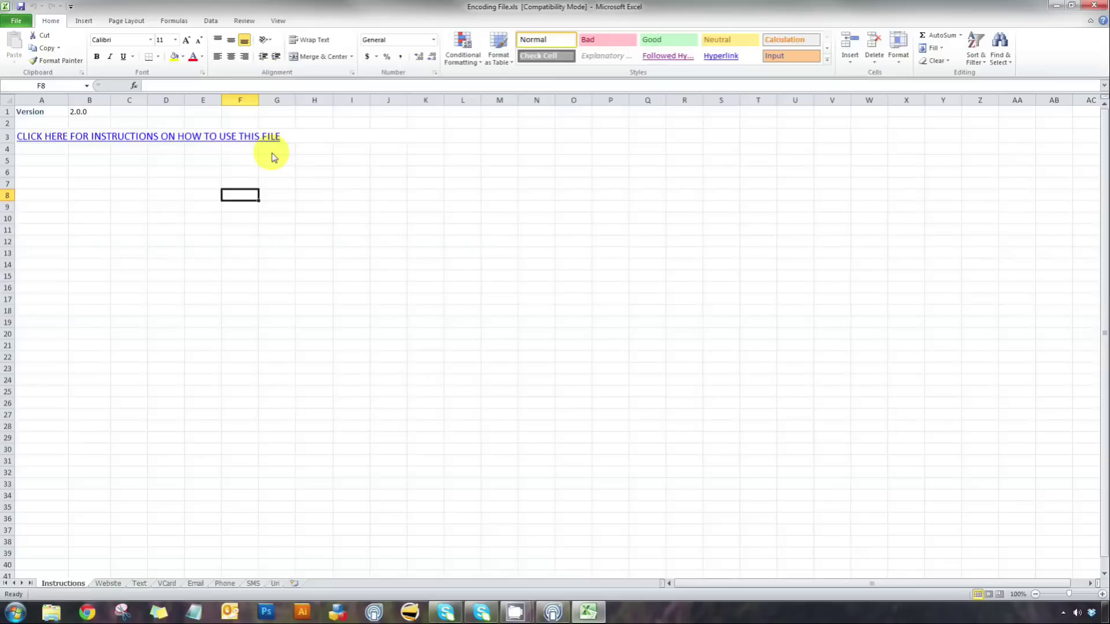
# Check the Website, Text, VCard, Email, Phone, SMS and Uri sheets, then return to Website
pyautogui.click(117, 585)
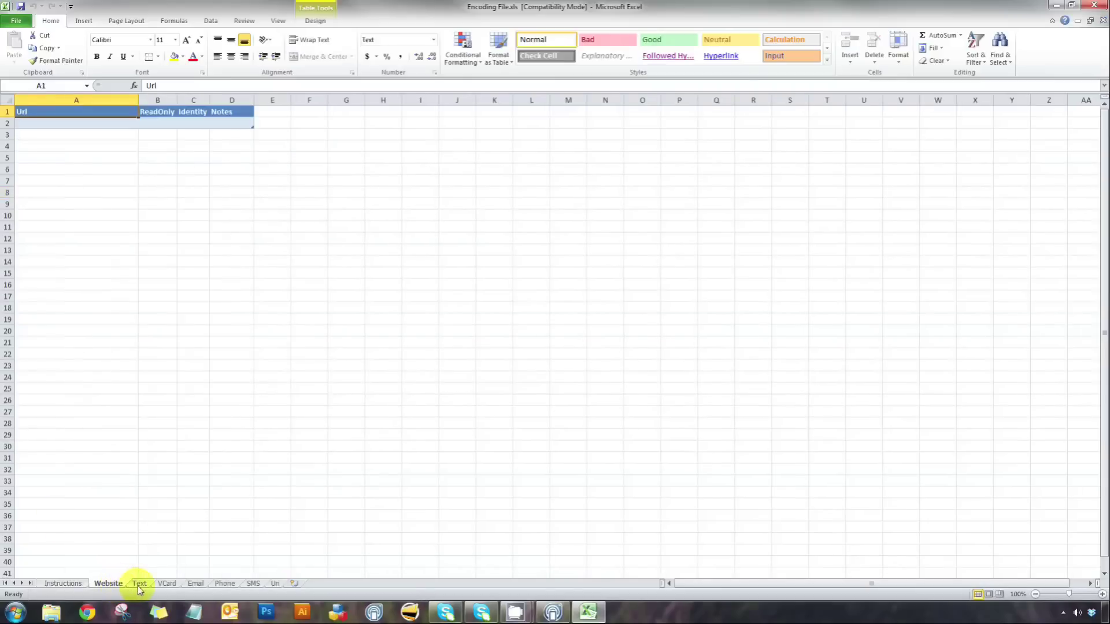
pyautogui.click(138, 584)
pyautogui.click(167, 584)
pyautogui.click(195, 584)
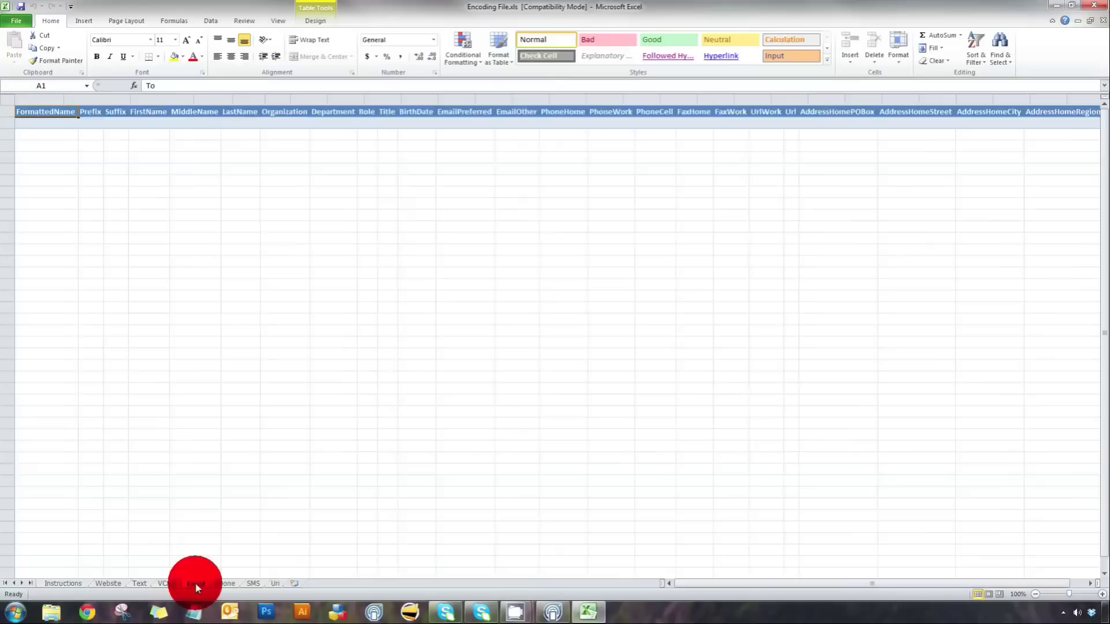
pyautogui.click(225, 584)
pyautogui.click(252, 584)
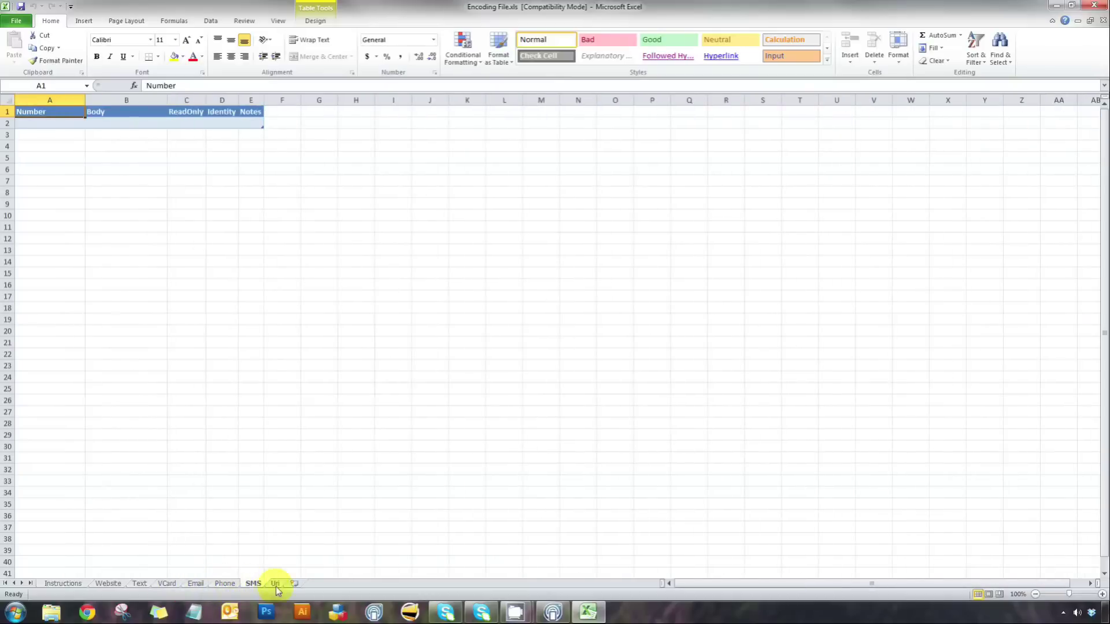
pyautogui.click(275, 585)
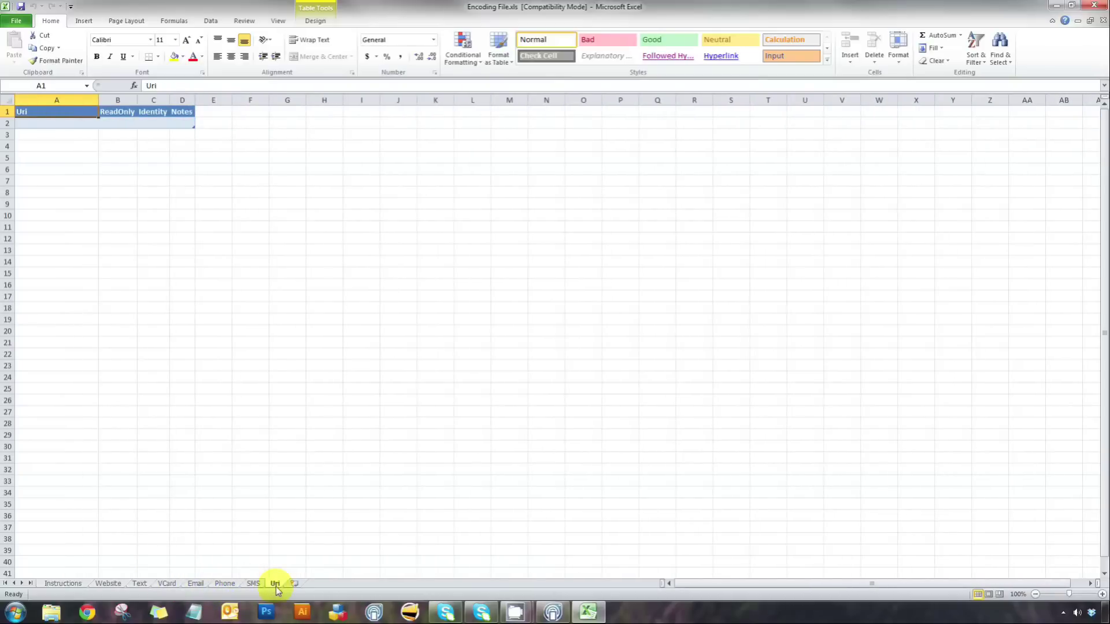
pyautogui.click(253, 583)
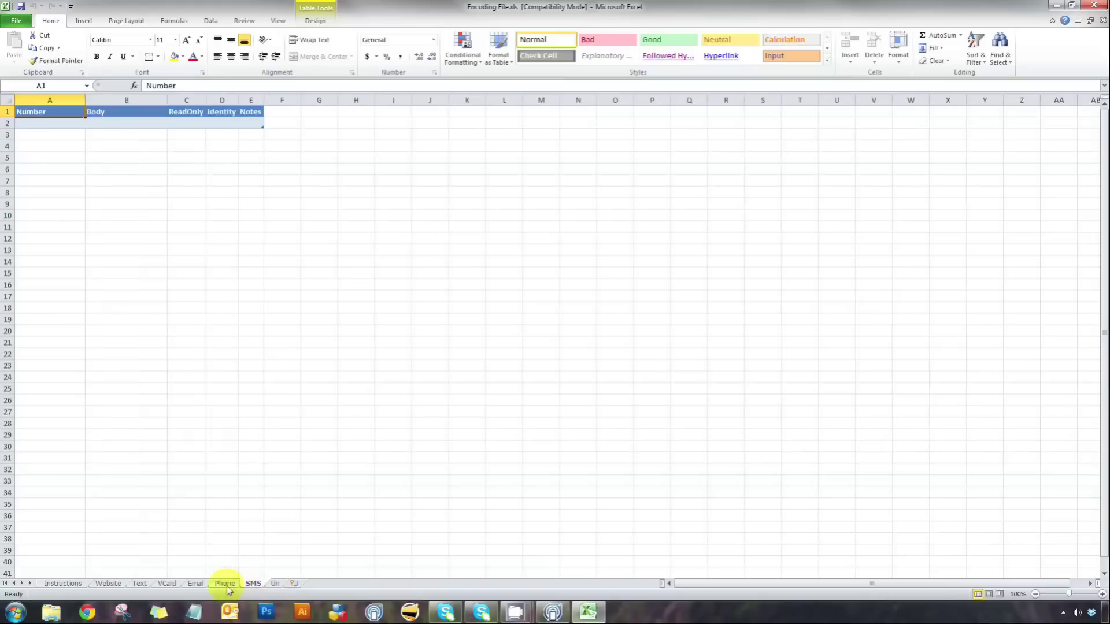
pyautogui.click(227, 584)
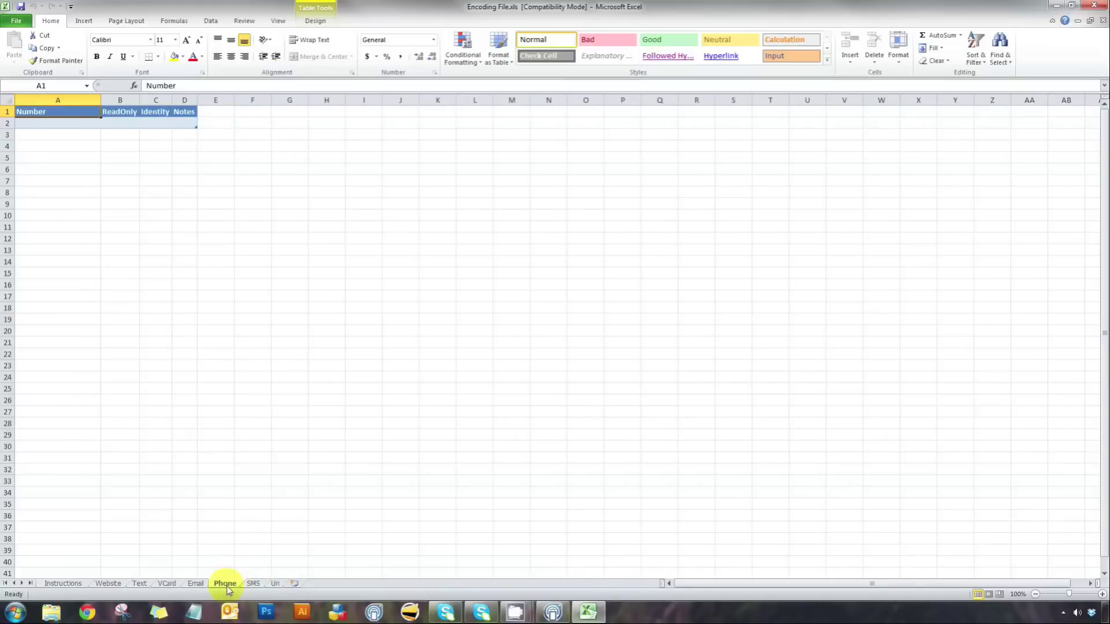
pyautogui.click(197, 583)
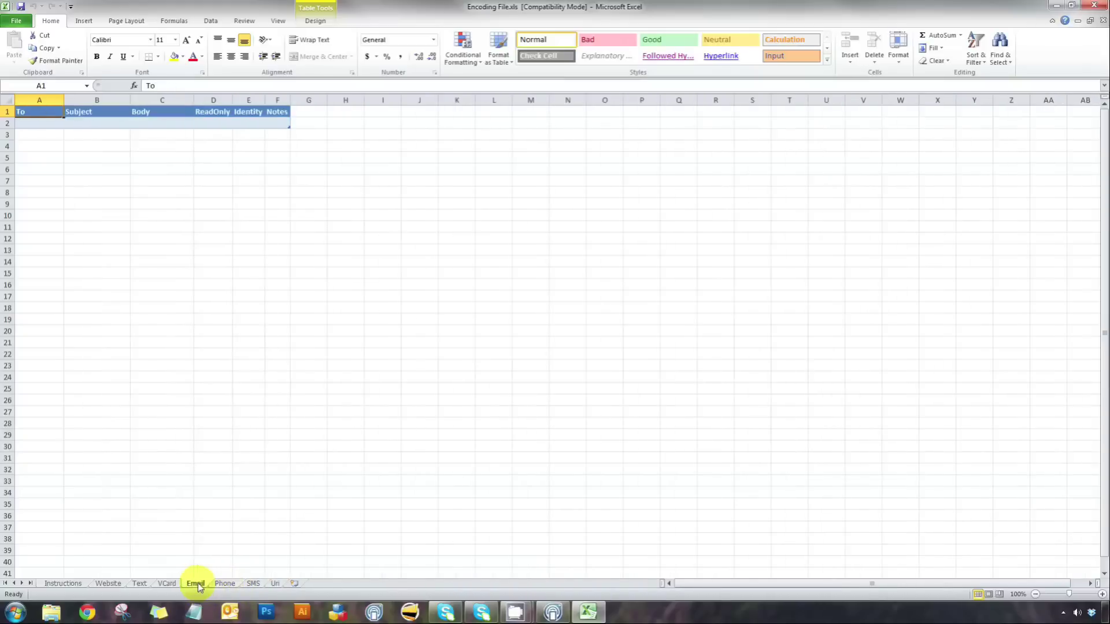
pyautogui.click(103, 584)
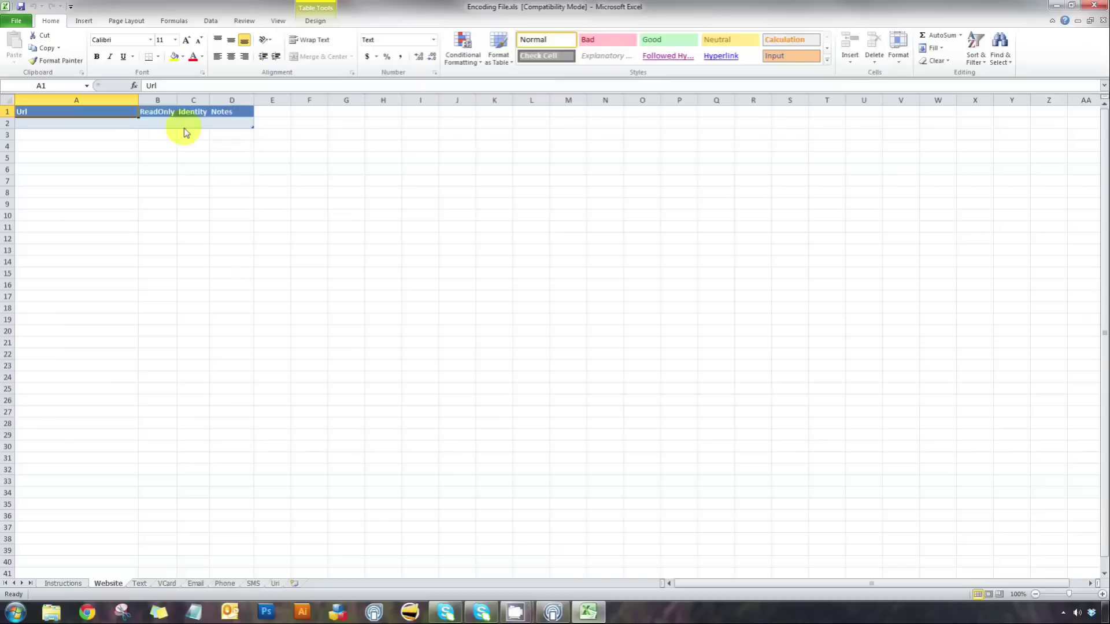
pyautogui.click(119, 126)
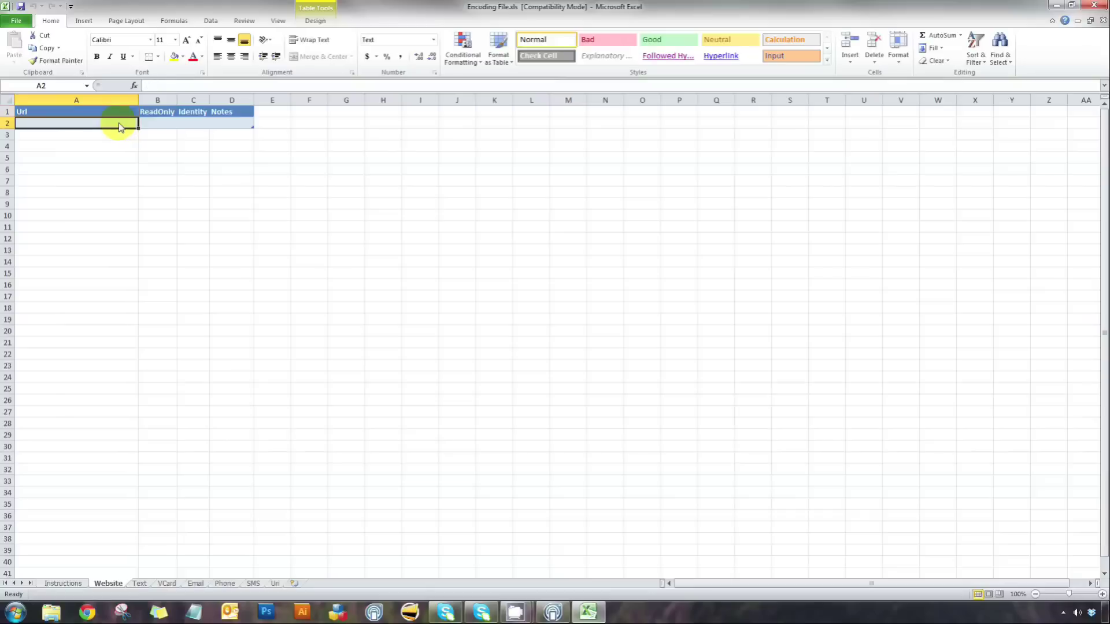
pyautogui.write('h')
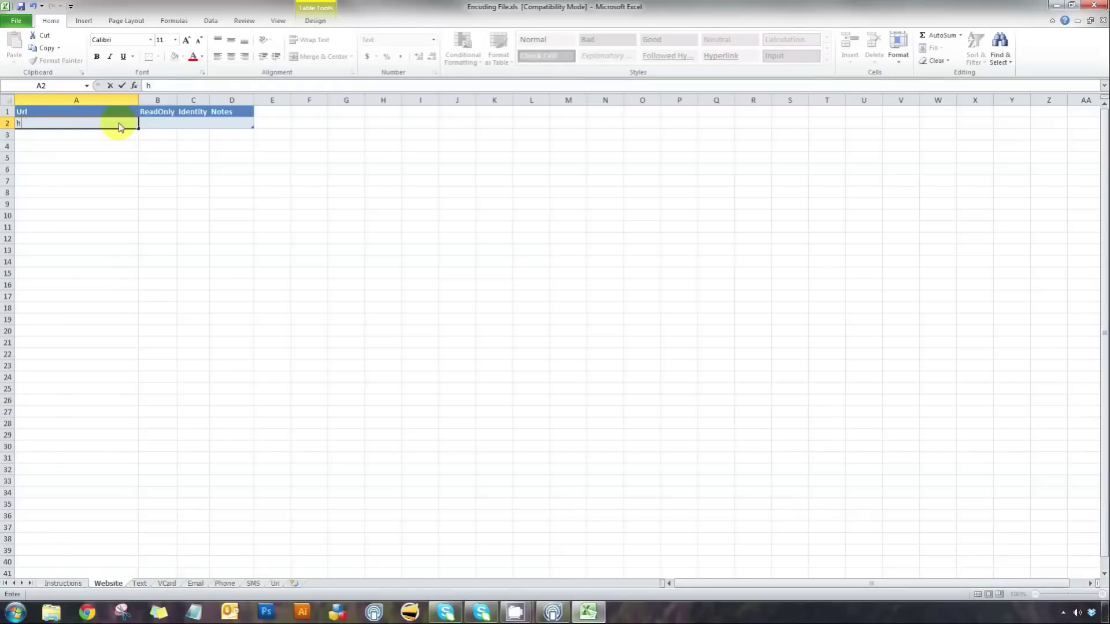
pyautogui.write('ttp://gototags.com')
pyautogui.press('Return')
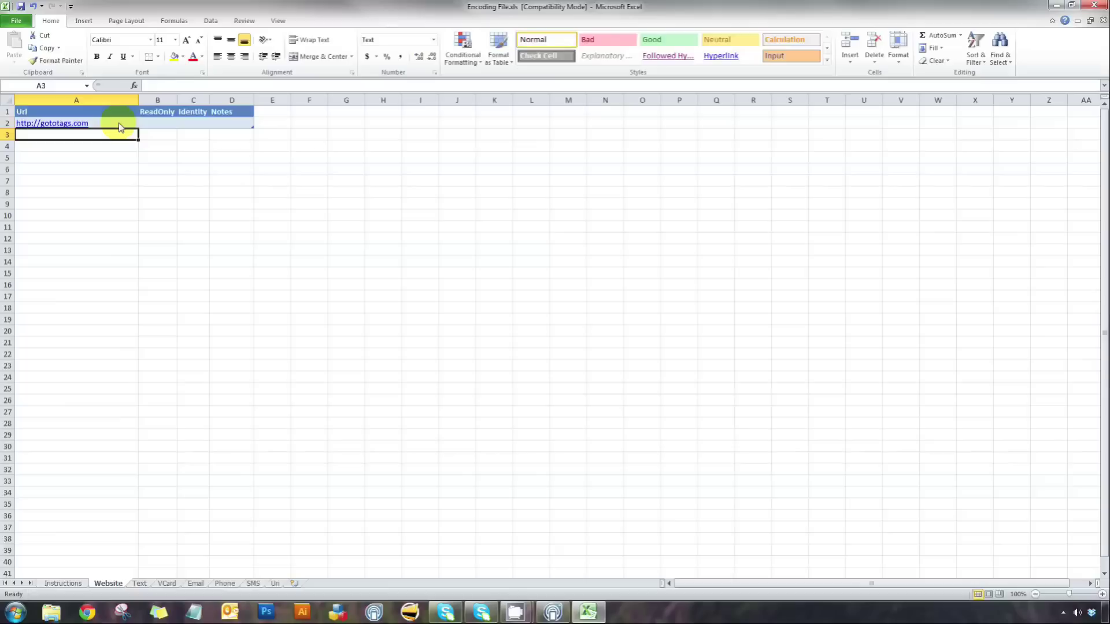
pyautogui.write('appl')
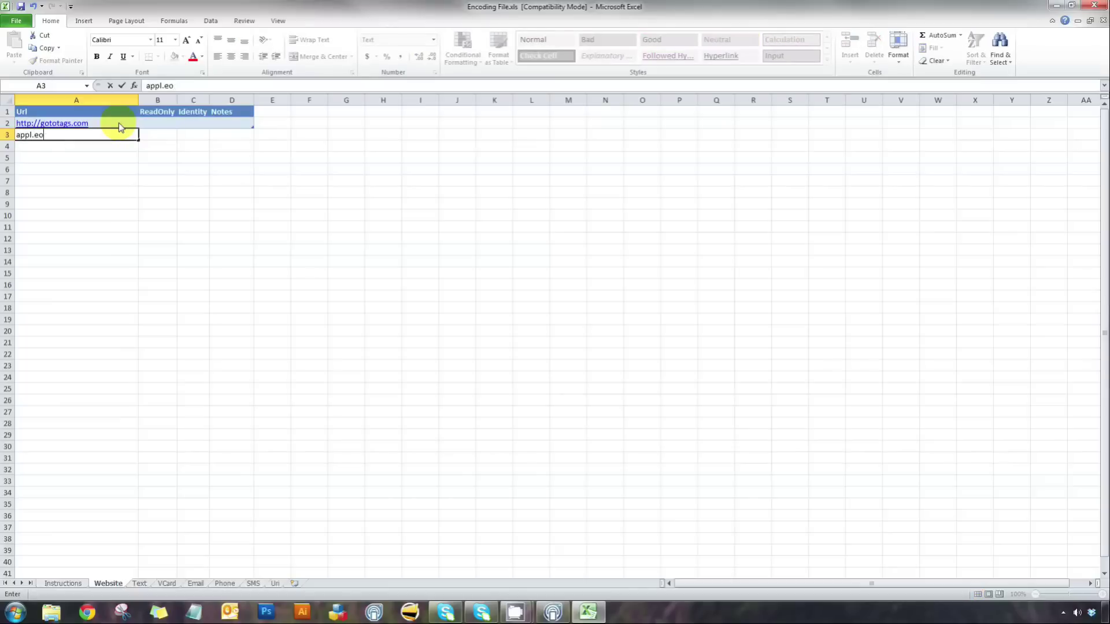
pyautogui.write('e.com')
pyautogui.press('Return')
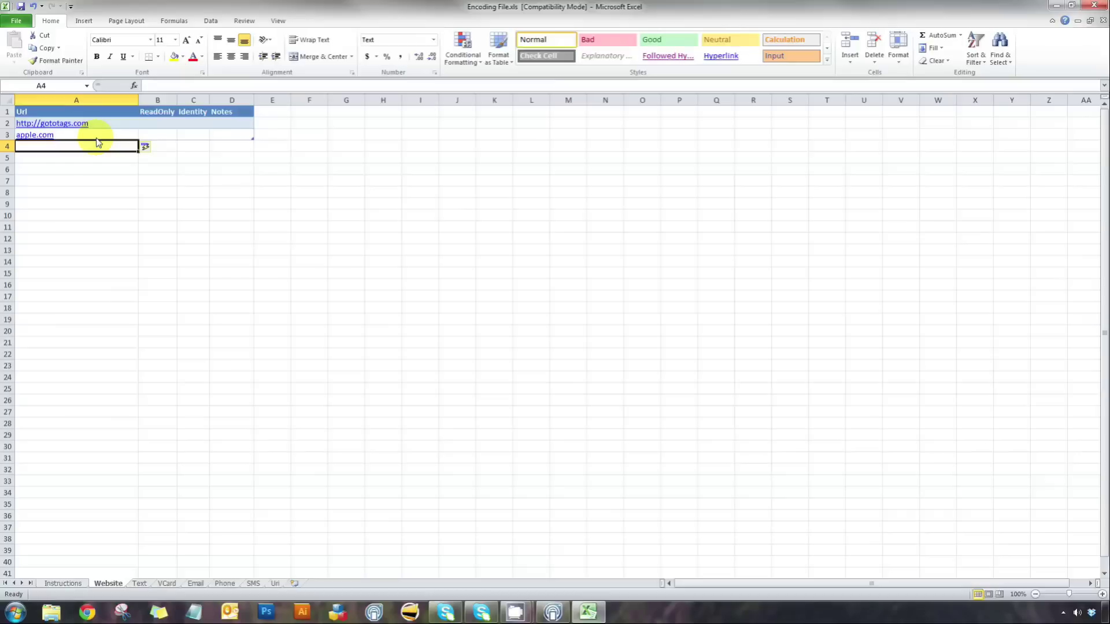
pyautogui.write('https:')
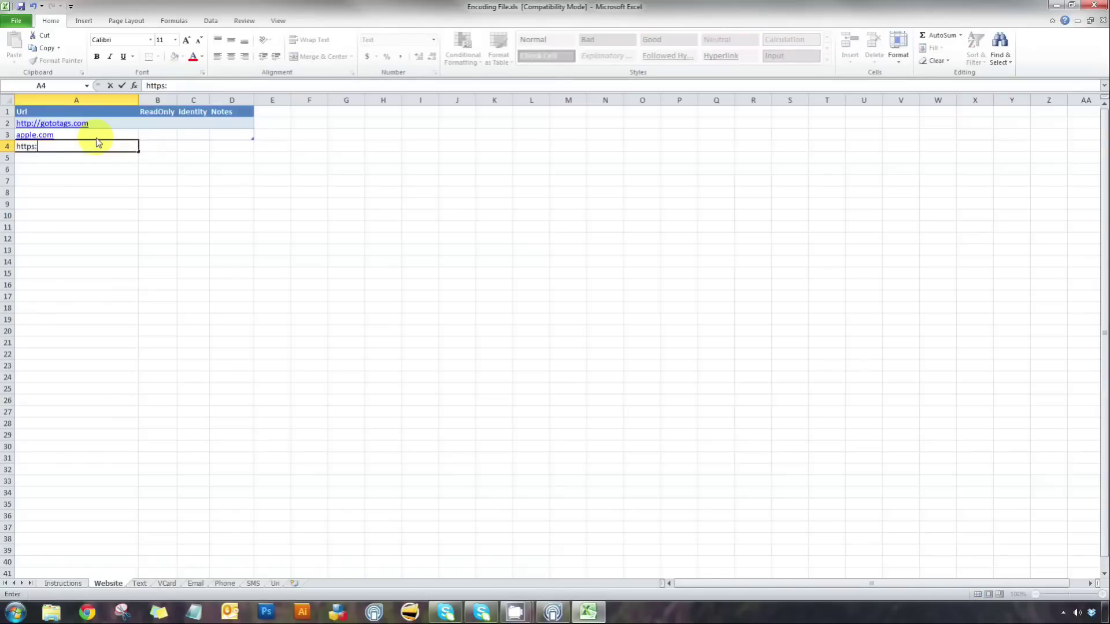
pyautogui.write('//buynfctags.com')
pyautogui.press('Return')
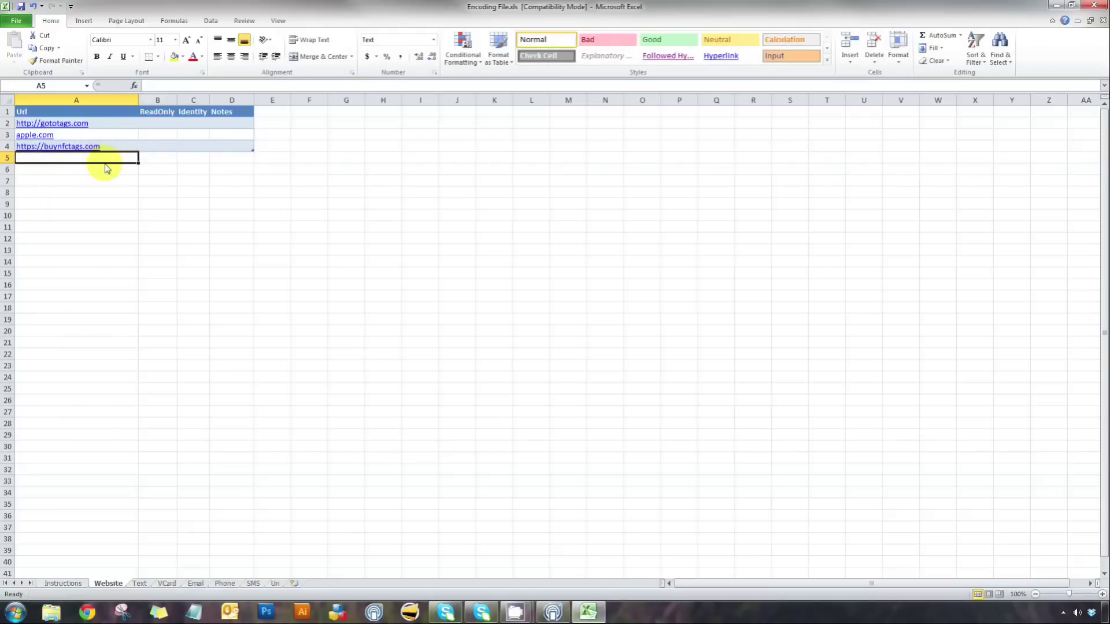
pyautogui.write('http')
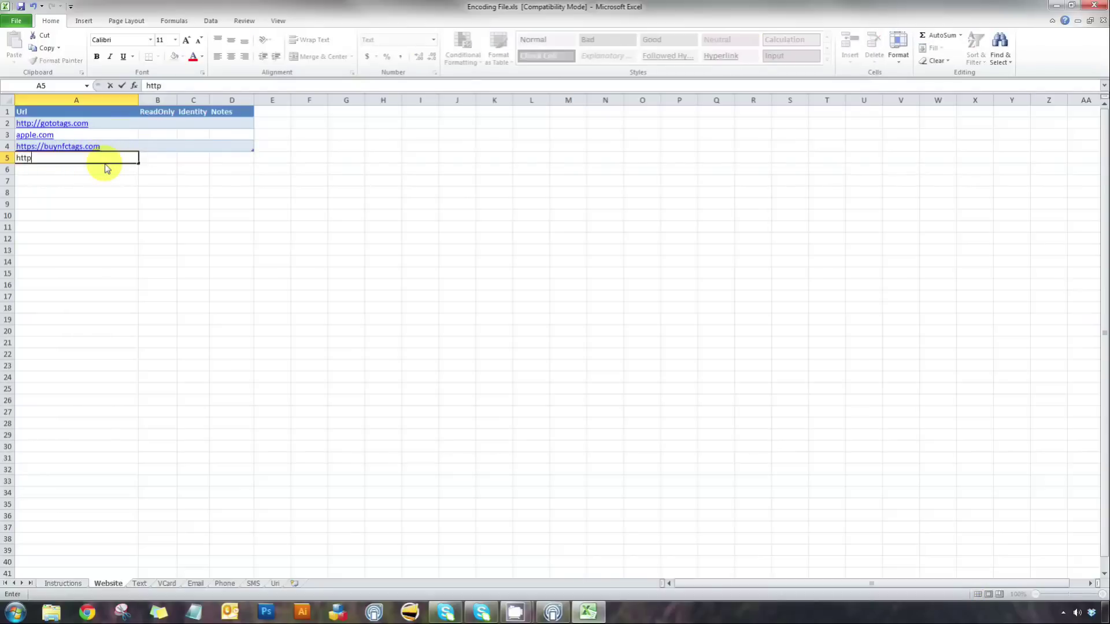
pyautogui.write('://www.gooooooooooooooooooooooooo')
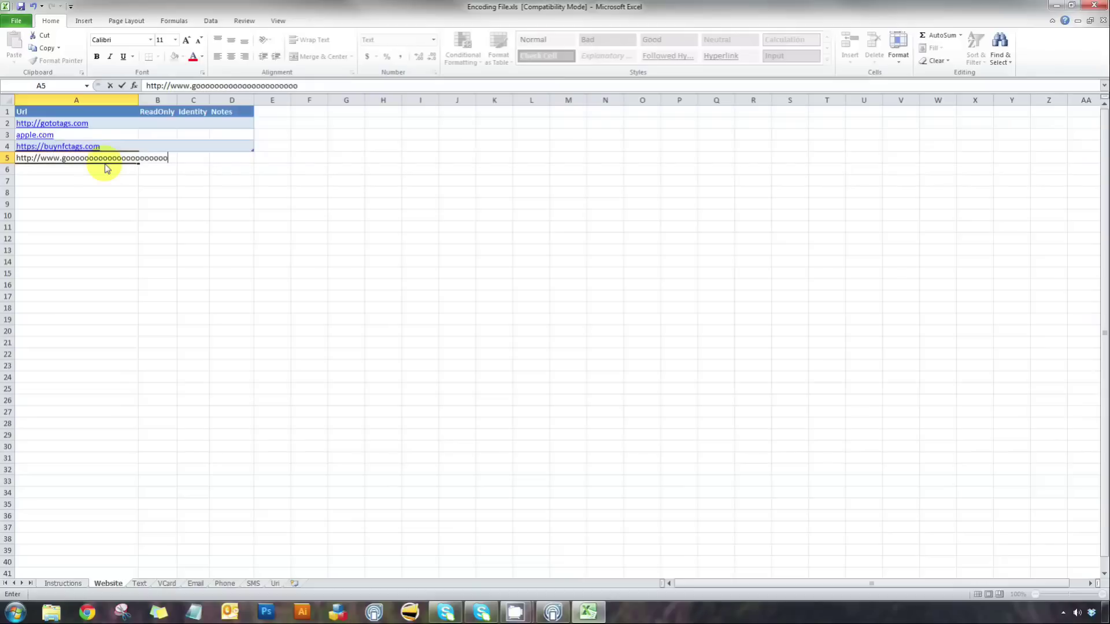
pyautogui.write('oooooooooooooooooooooooooooooooooog')
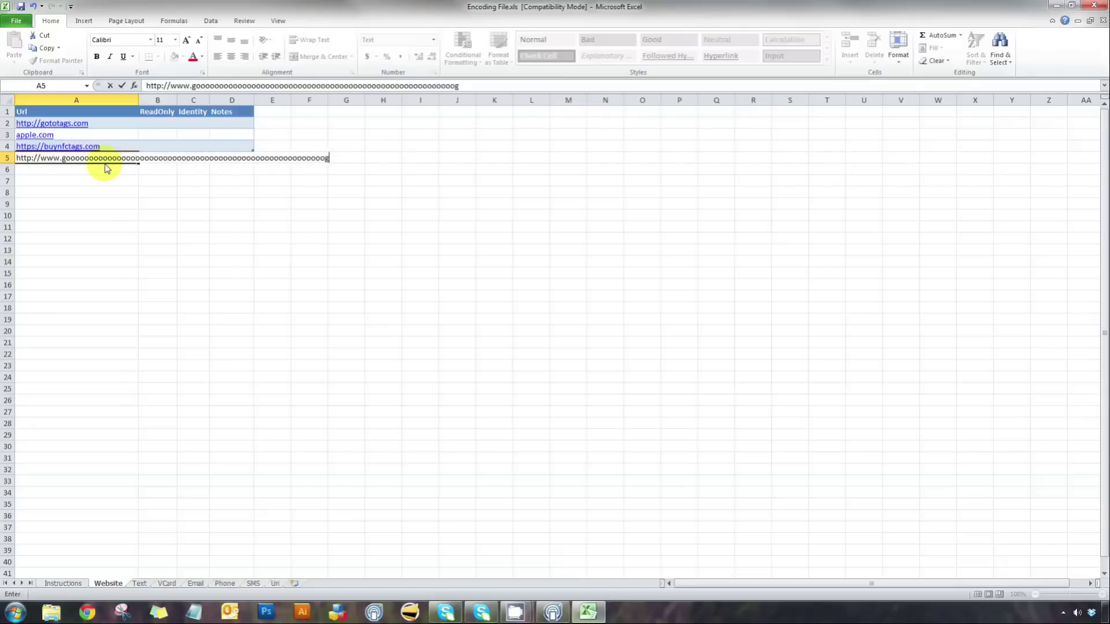
pyautogui.write('le.com')
pyautogui.press('Return')
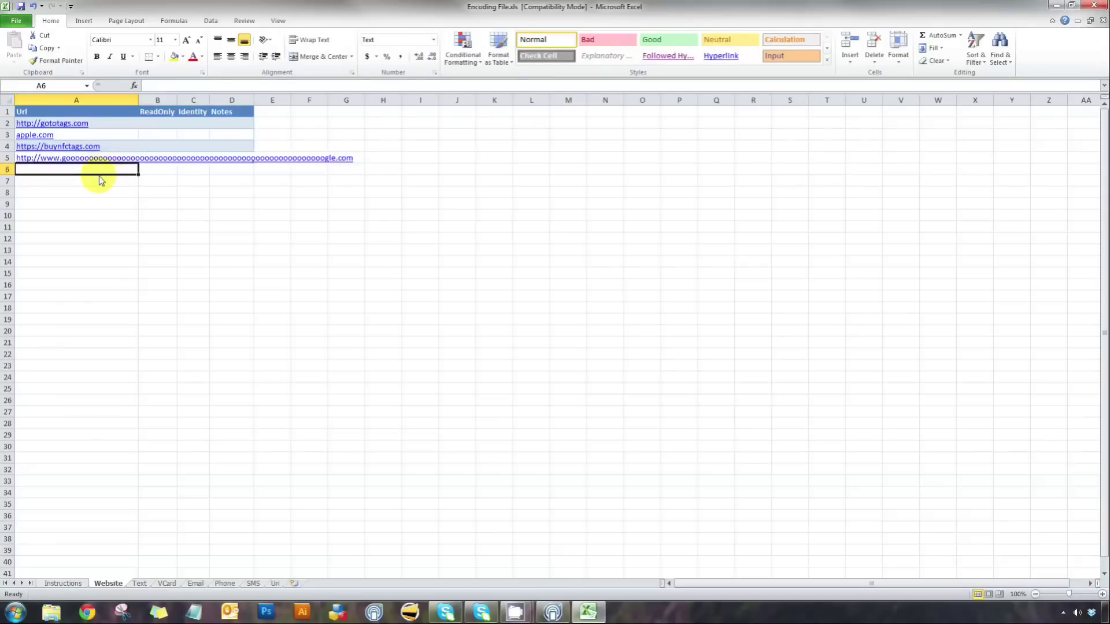
pyautogui.write('http')
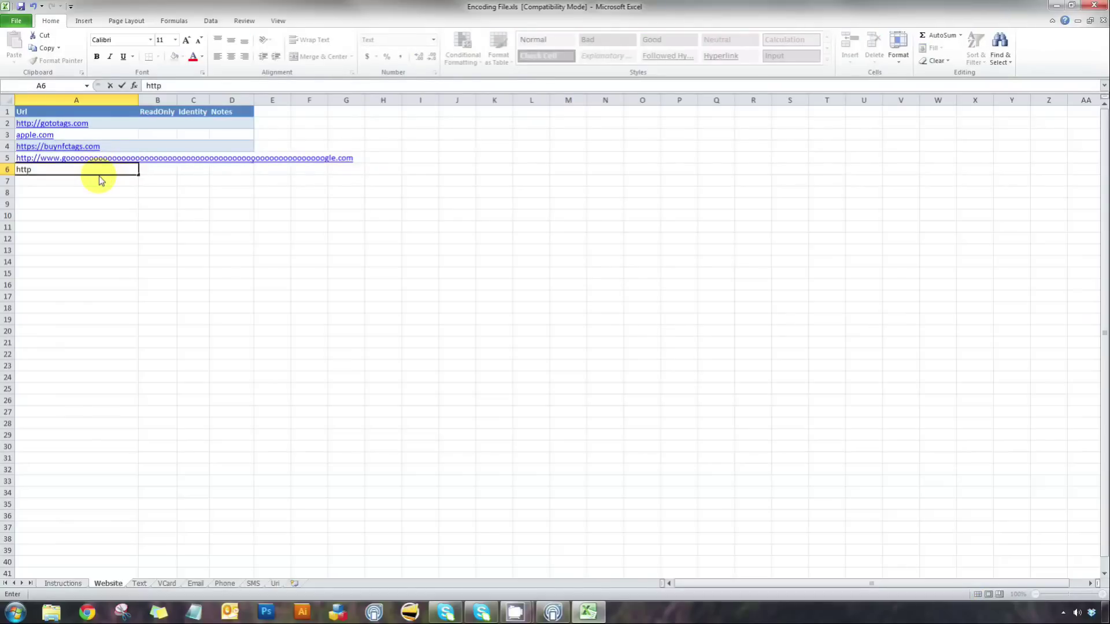
pyautogui.write('://w')
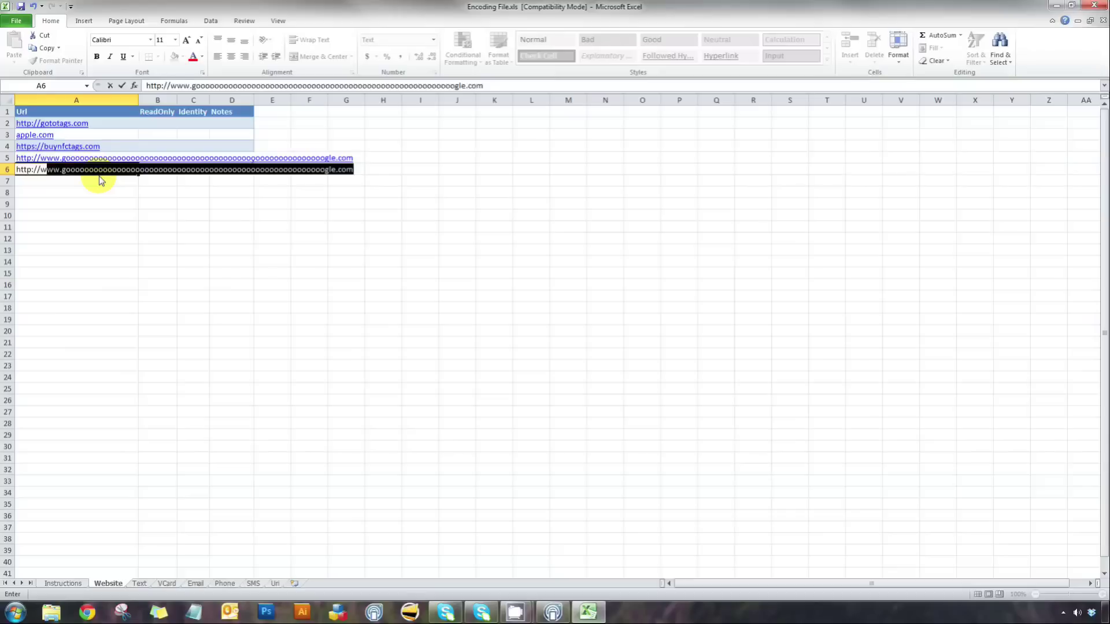
pyautogui.press('BackSpace')
pyautogui.press('BackSpace')
pyautogui.write('tes')
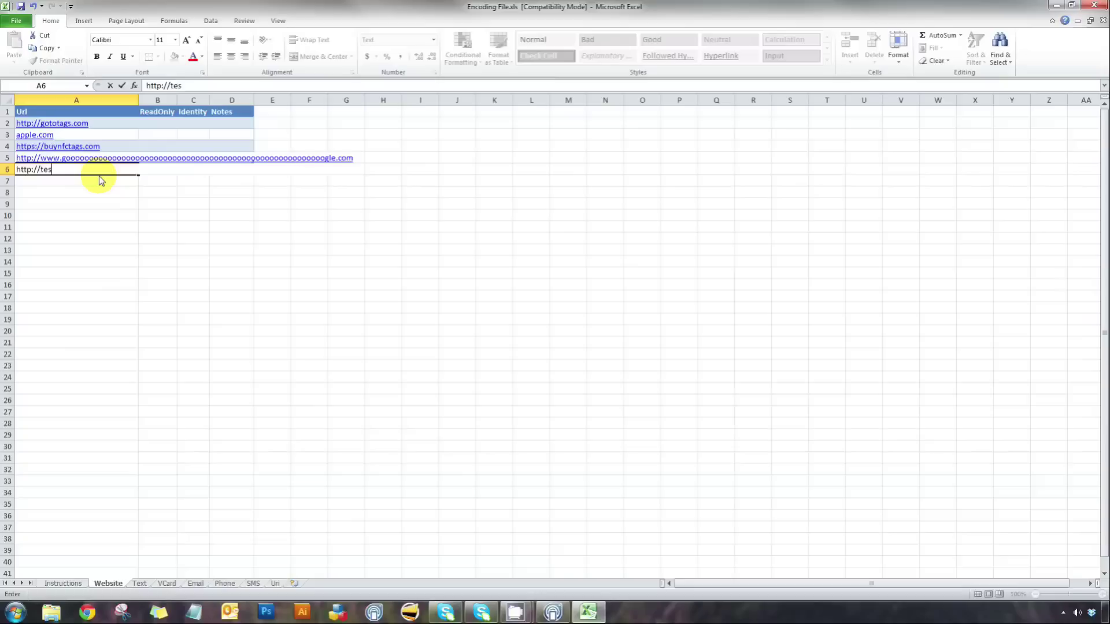
pyautogui.write('t.com/?id=1')
pyautogui.press('Return')
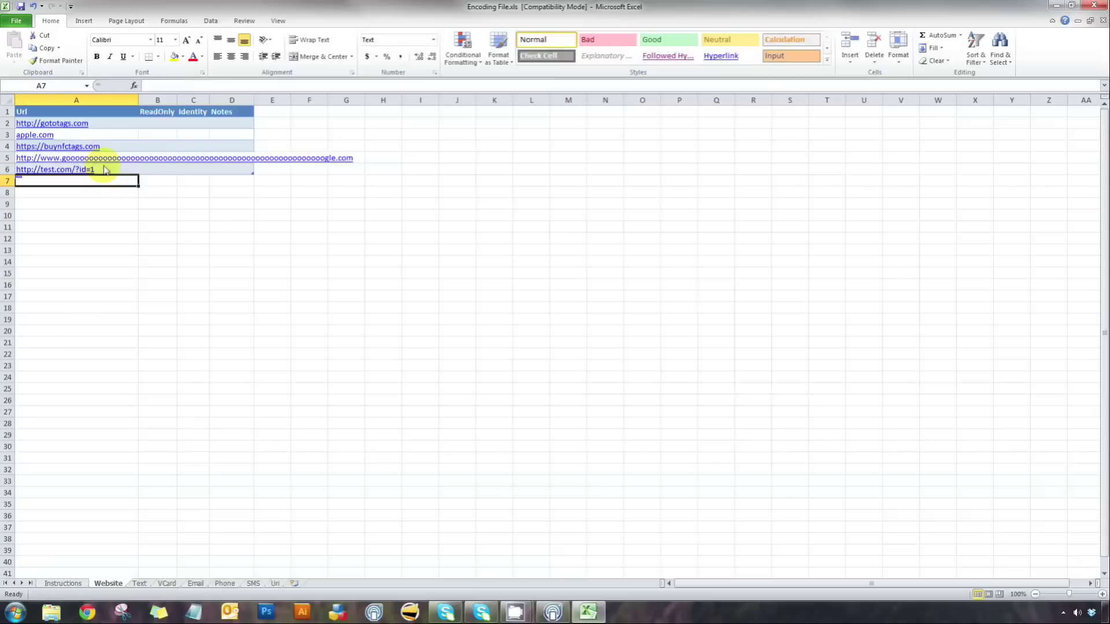
# Fill the test.com URL series down from A6 to A15, ending at id=10
pyautogui.click(123, 173)
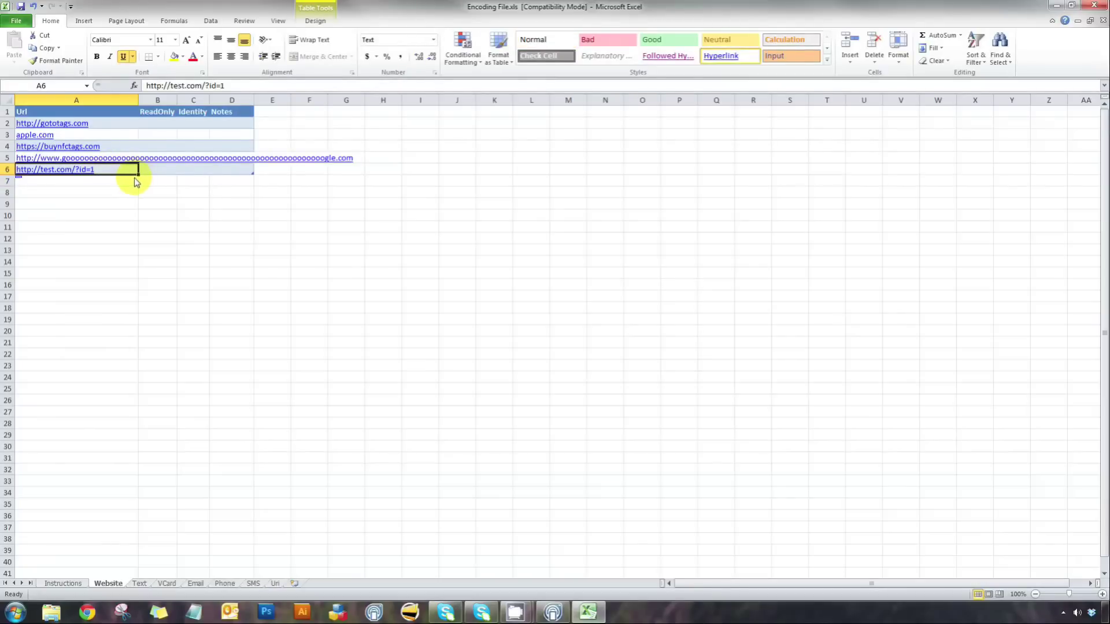
pyautogui.moveTo(139, 175); pyautogui.dragTo(128, 287)
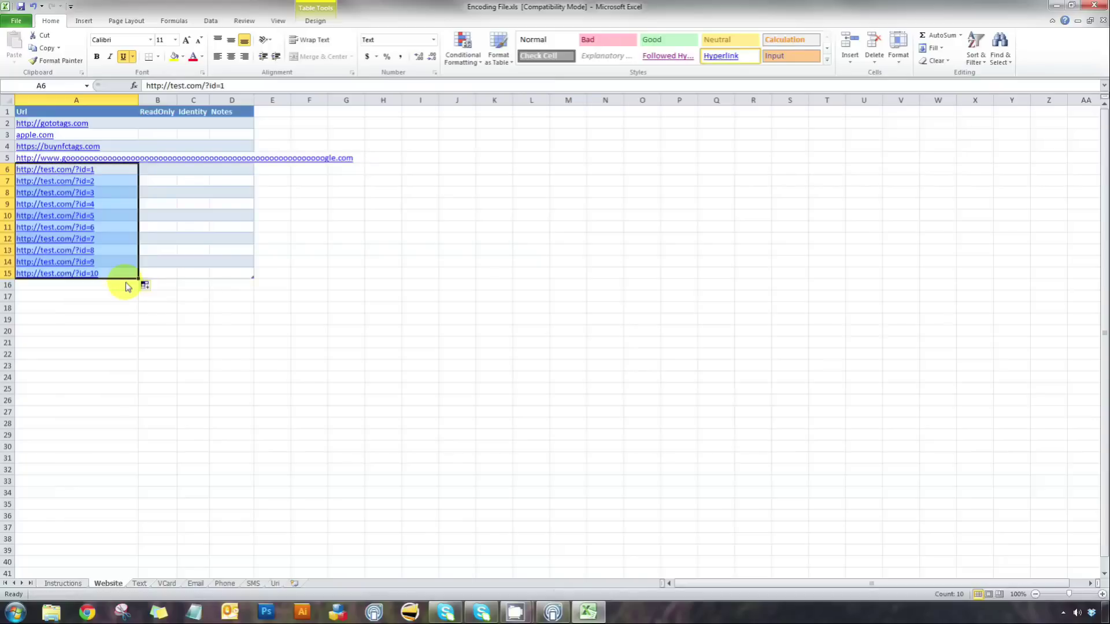
pyautogui.click(167, 261)
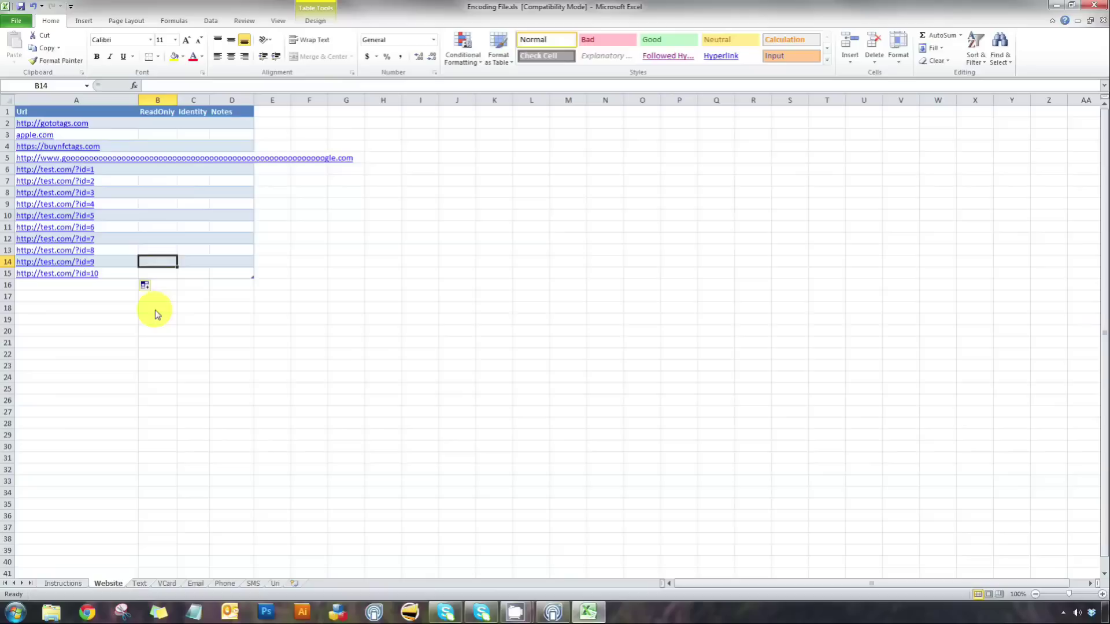
# Set ReadOnly to TRUE for buynfctags.com in B4, then save and close the workbook
pyautogui.click(164, 146)
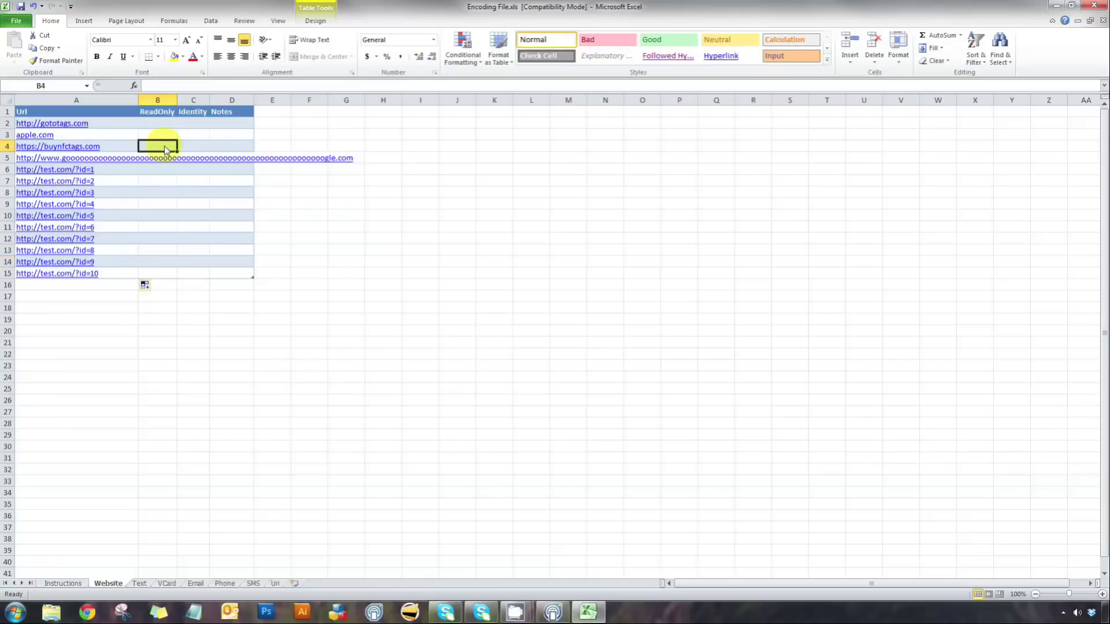
pyautogui.write('true')
pyautogui.press('Return')
pyautogui.click(1098, 7)
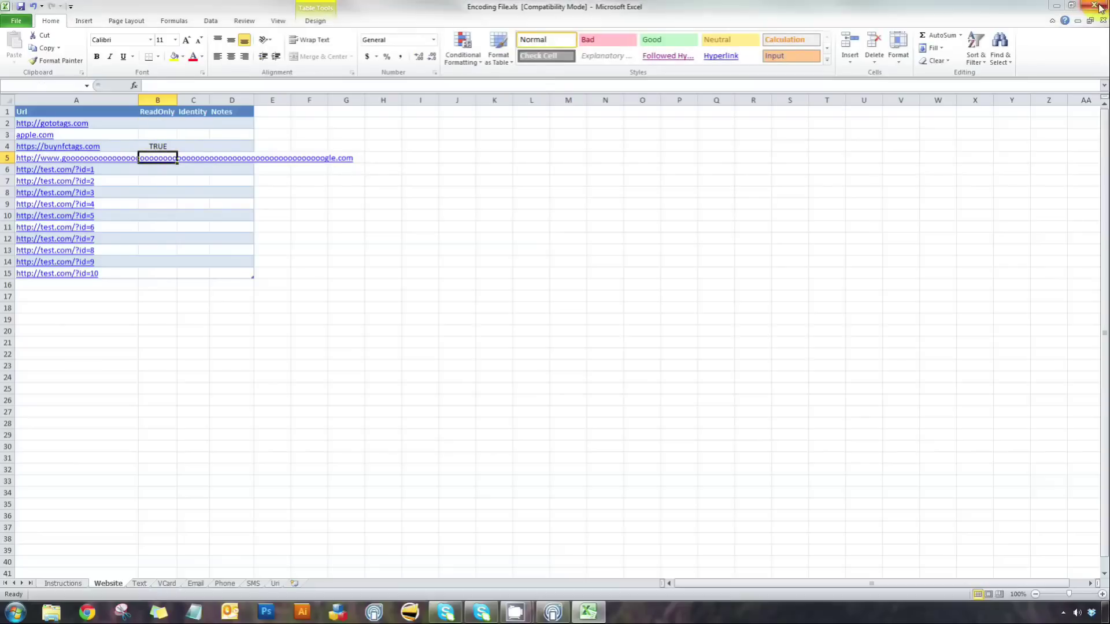
pyautogui.click(505, 321)
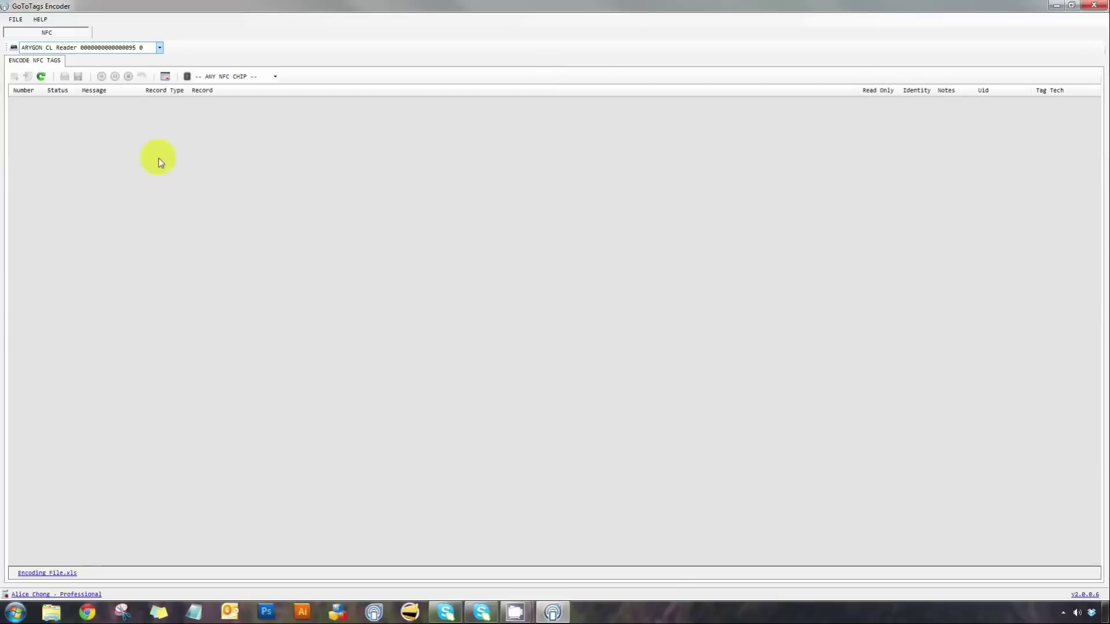
# Reload the 14 tags from Encoding File.xls, dismiss the invalid-tags warning, and widen the Message column
pyautogui.click(41, 77)
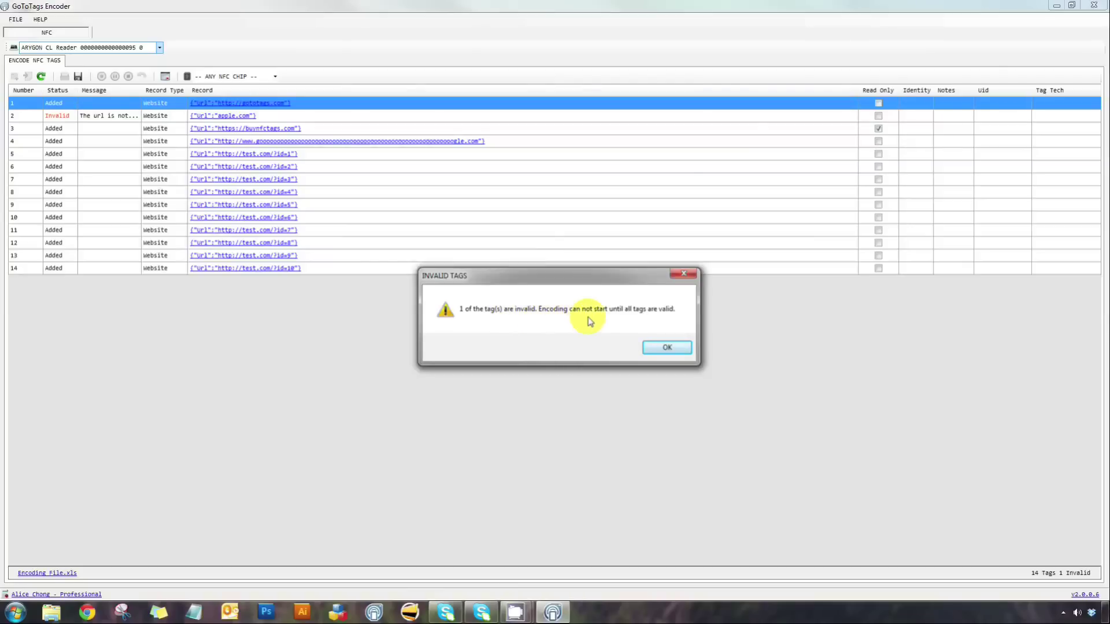
pyautogui.click(675, 350)
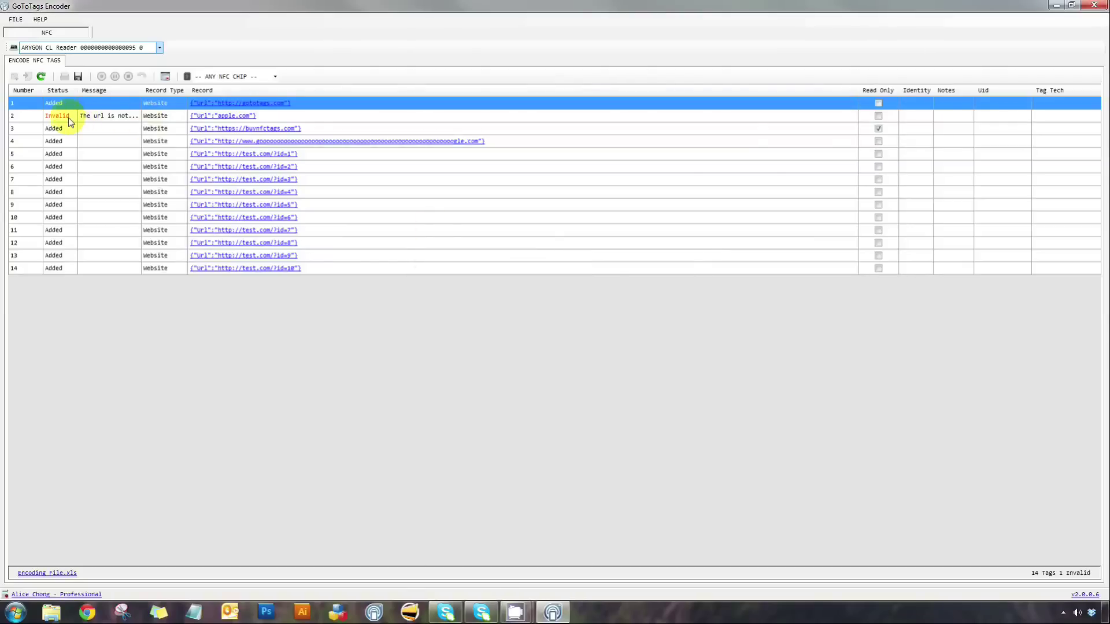
pyautogui.moveTo(188, 90)
pyautogui.mouseDown()
pyautogui.moveTo(200, 90)
pyautogui.moveTo(183, 90)
pyautogui.mouseUp()
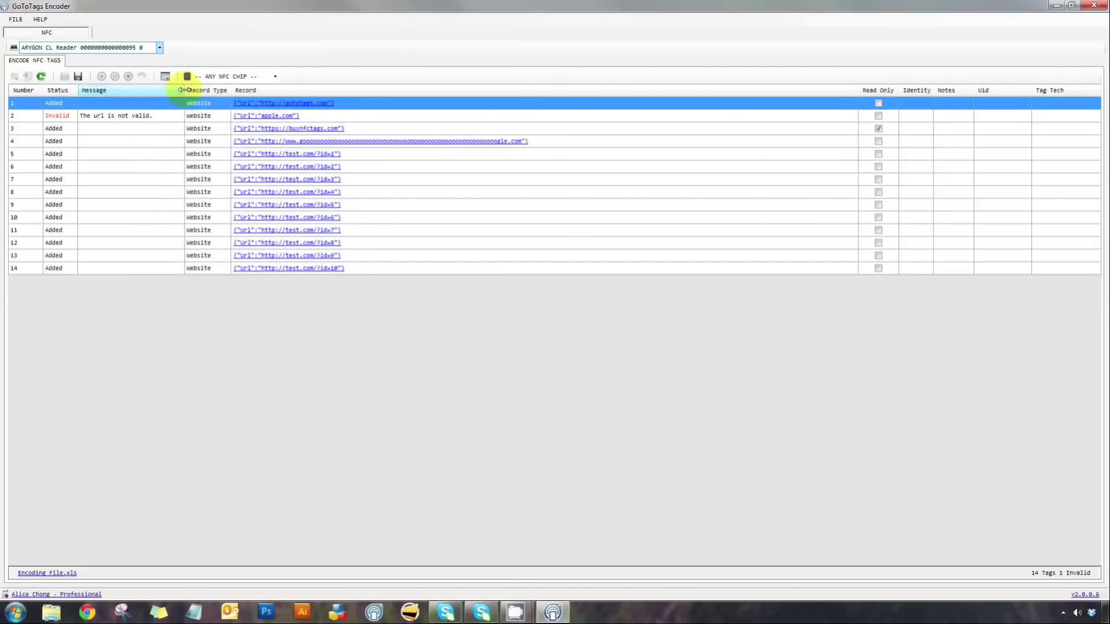
# Review the 14 website records, where apple.com shows 'The url is not valid.'
pyautogui.moveTo(265, 120)
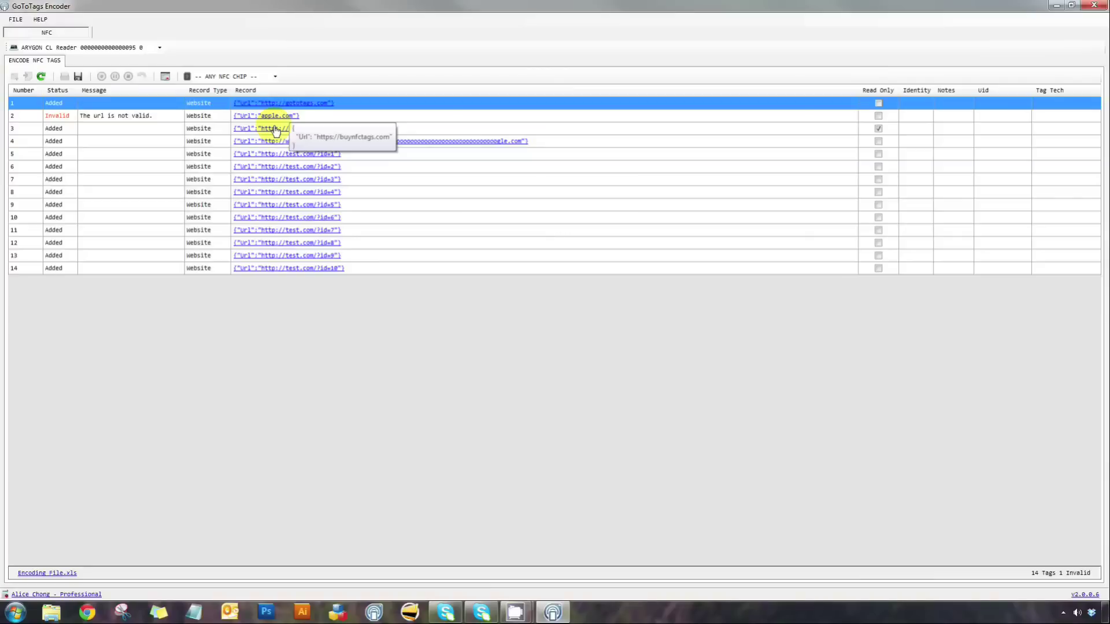
pyautogui.click(276, 129)
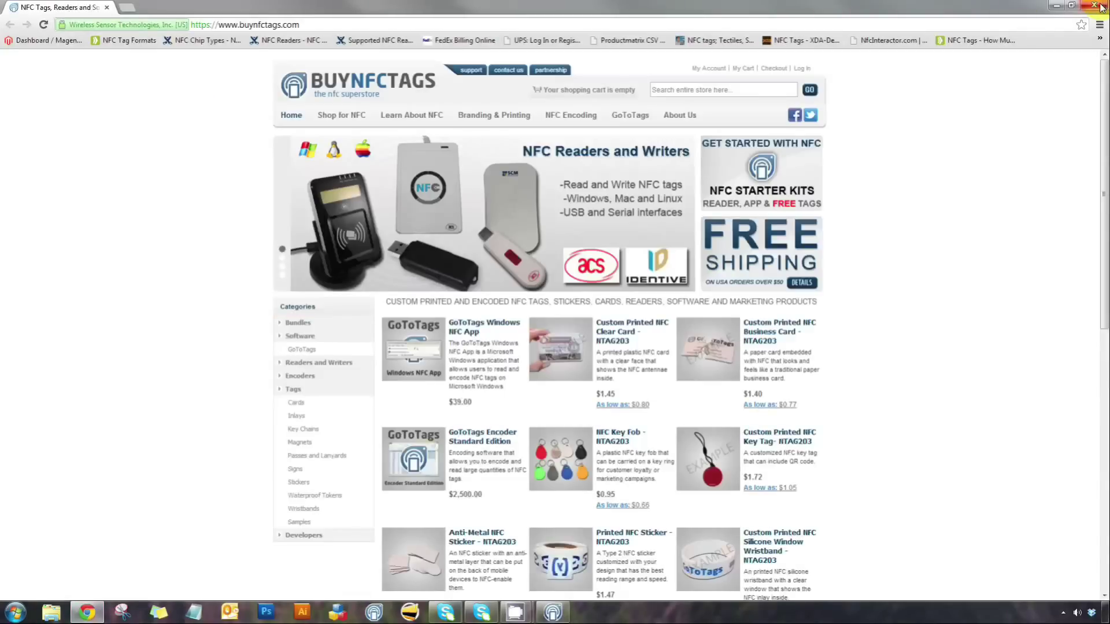
pyautogui.click(1101, 7)
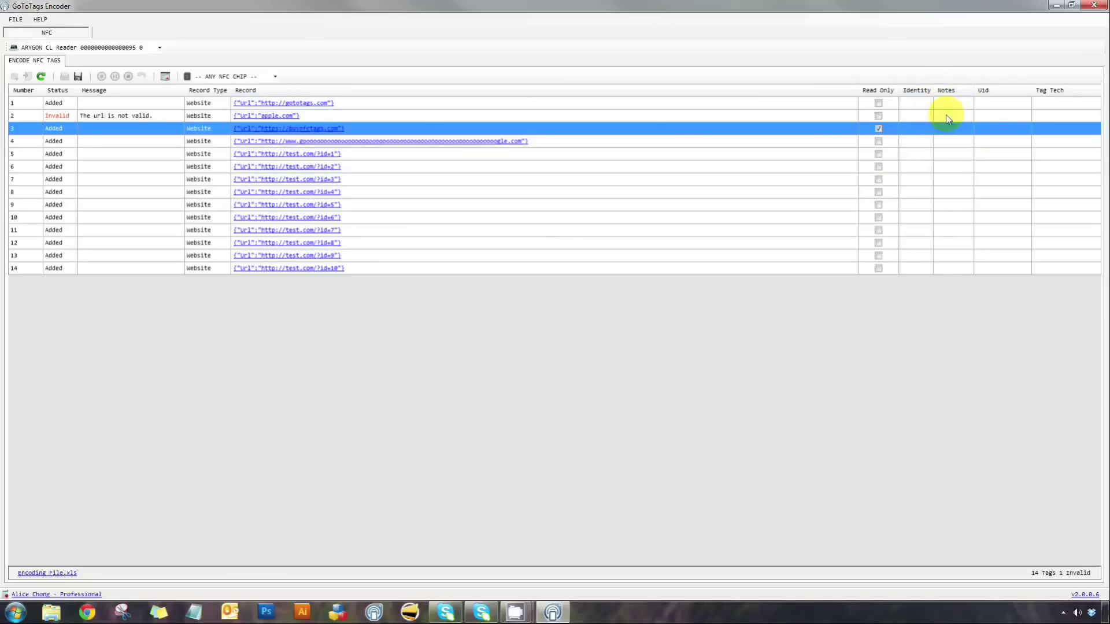
pyautogui.click(943, 155)
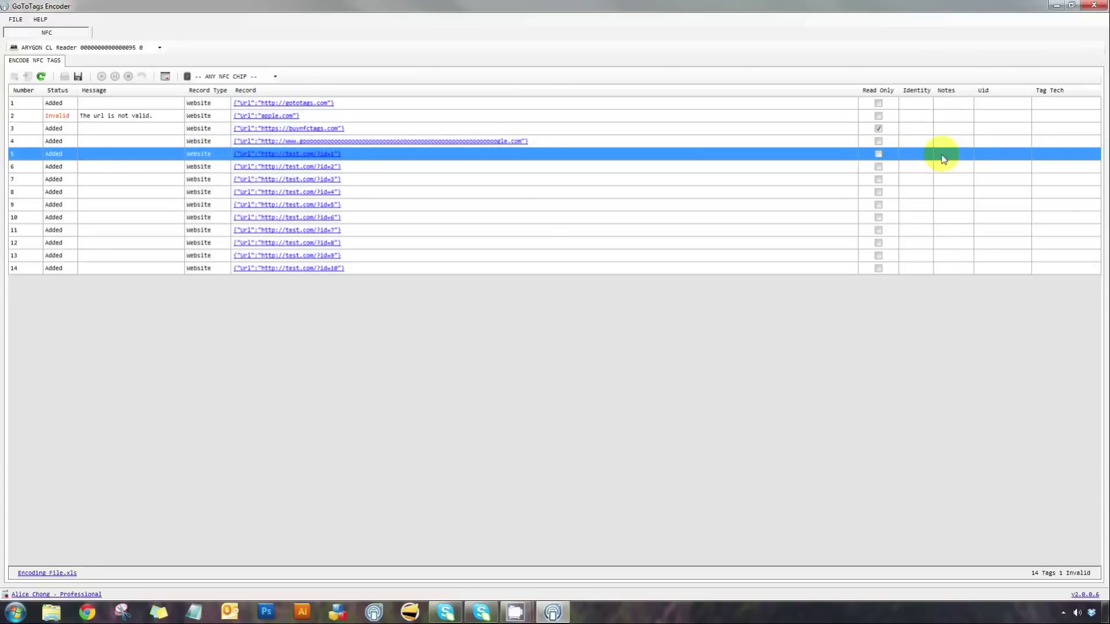
pyautogui.click(938, 167)
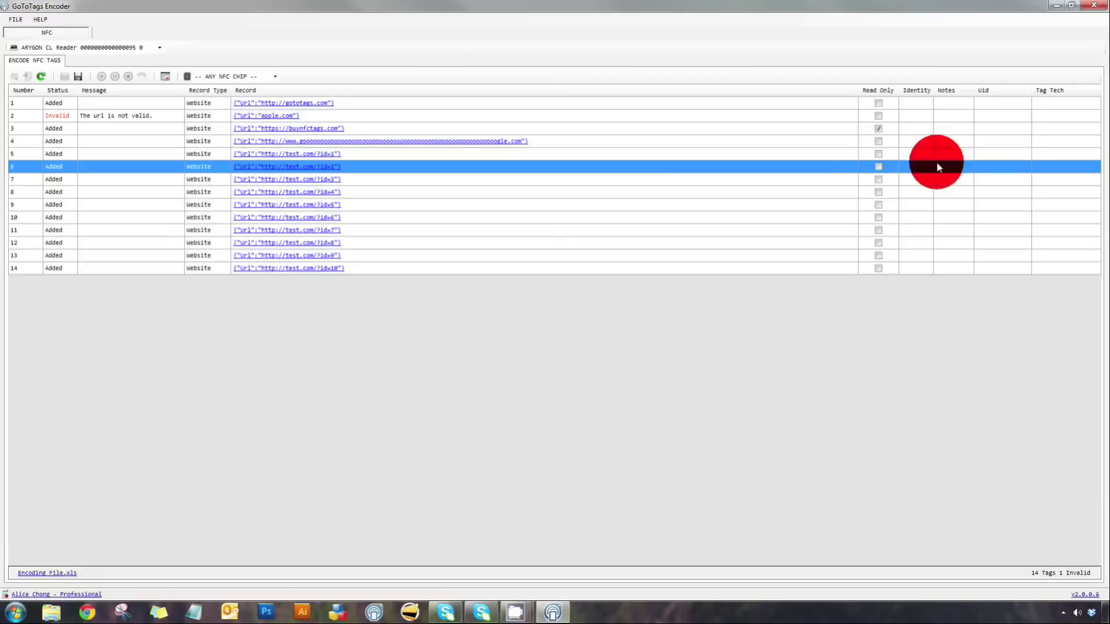
pyautogui.click(938, 167)
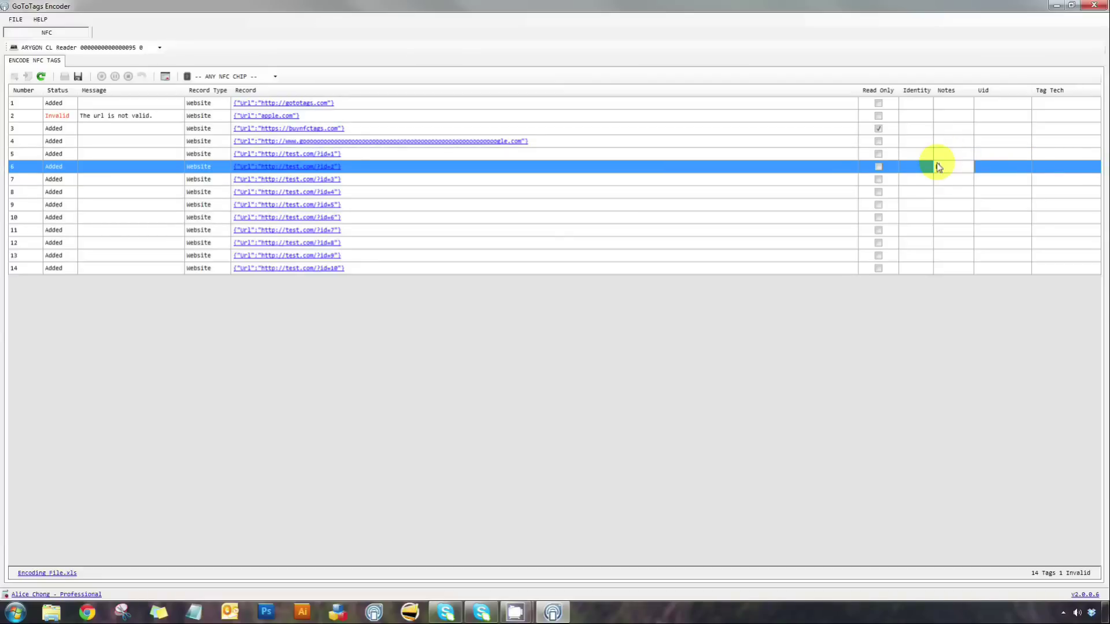
pyautogui.write('Printing')
pyautogui.press('Return')
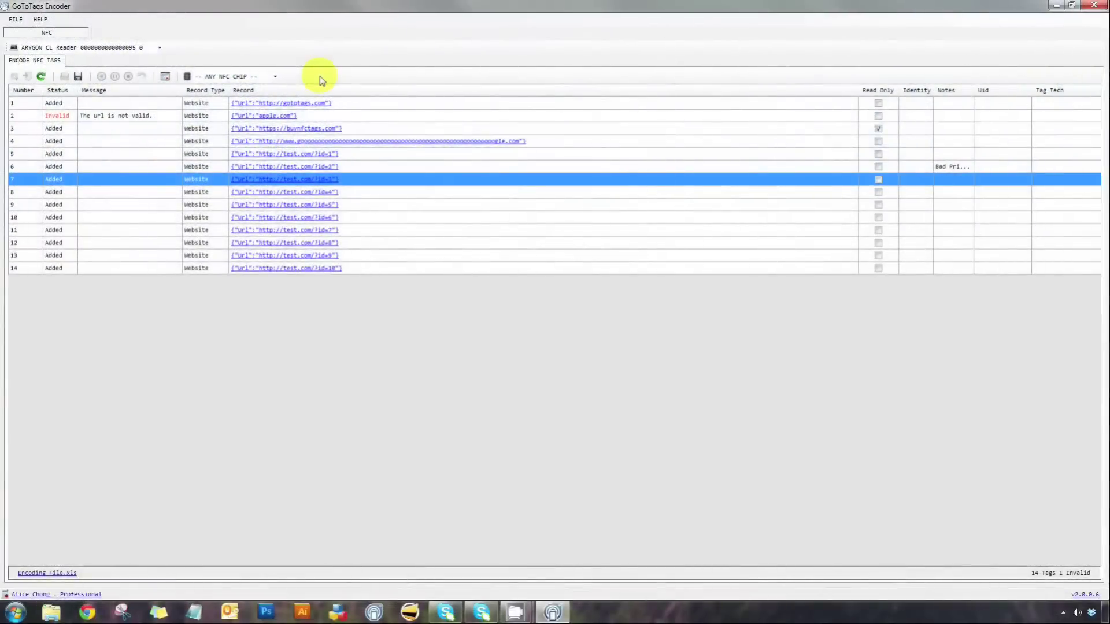
# Set the chip type to Mifare Ultralight and inspect why tag 4 is invalid
pyautogui.click(276, 77)
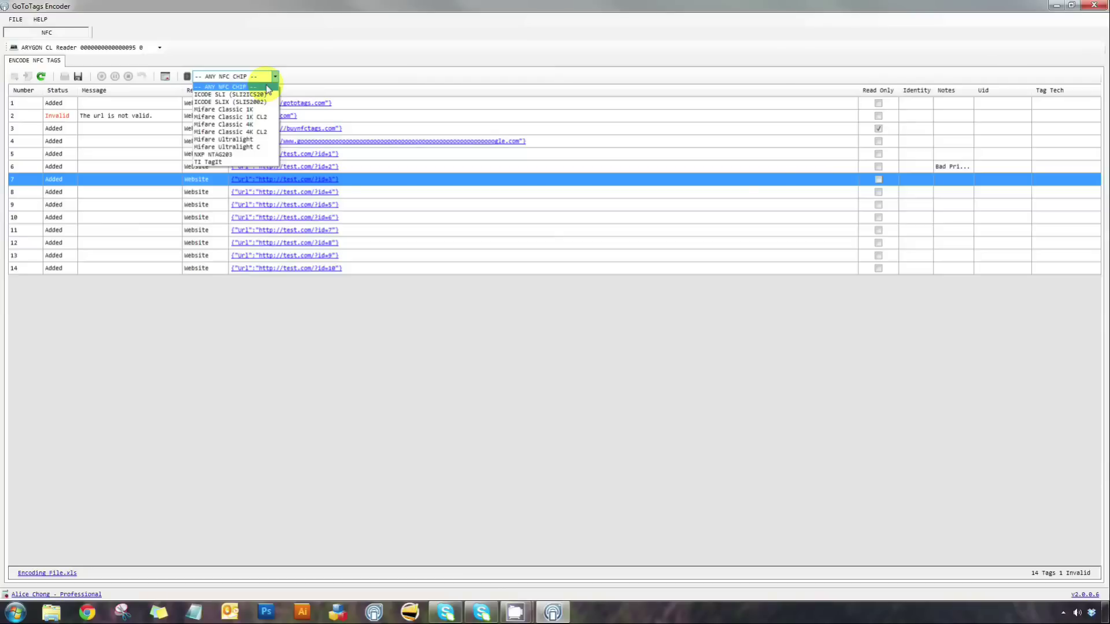
pyautogui.click(266, 141)
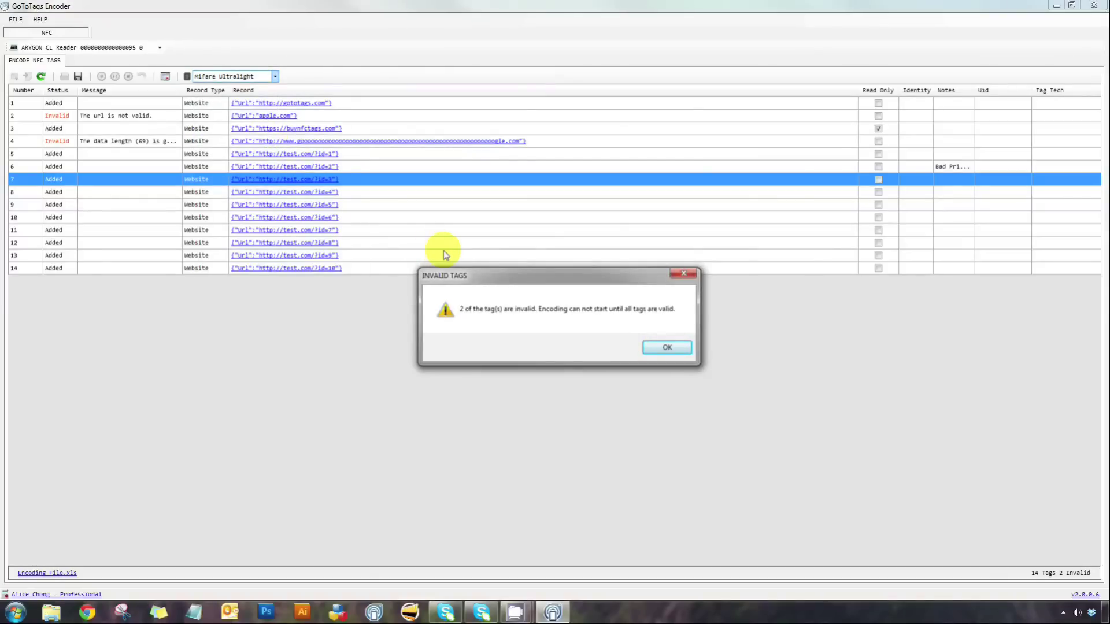
pyautogui.click(664, 348)
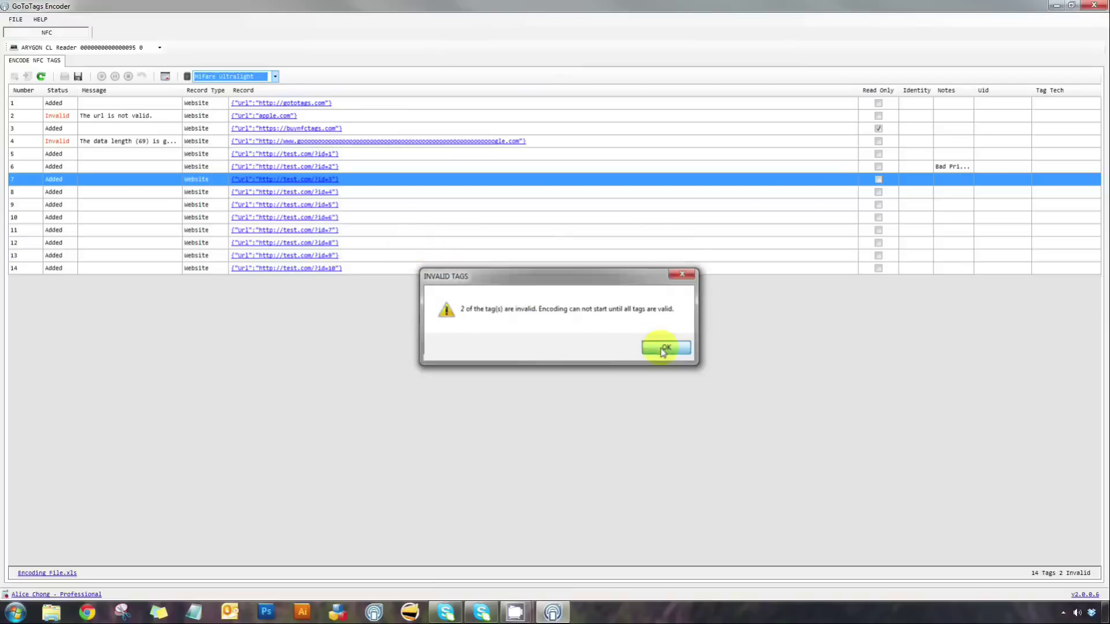
pyautogui.click(143, 143)
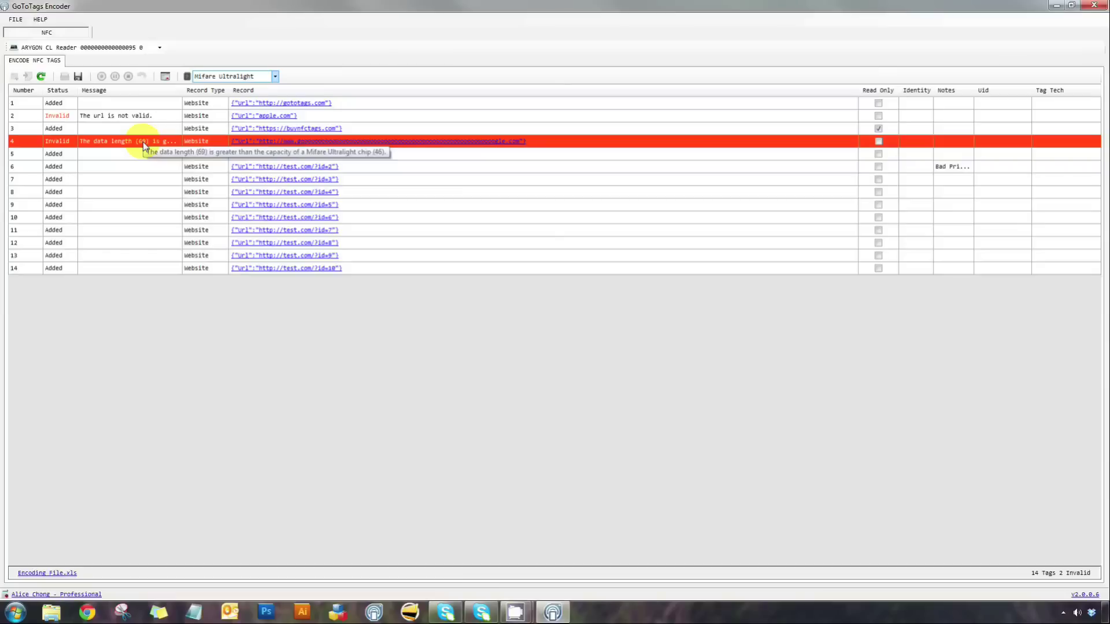
# Switch the chip type to NXP NTAG203 and dismiss the invalid-tags warning
pyautogui.click(224, 77)
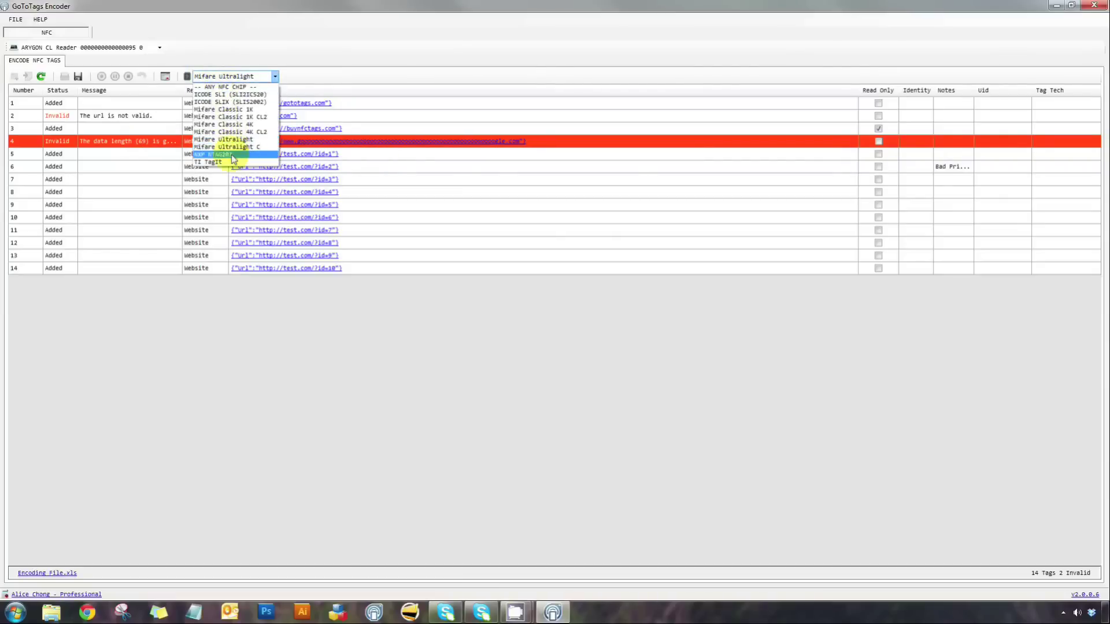
pyautogui.click(231, 155)
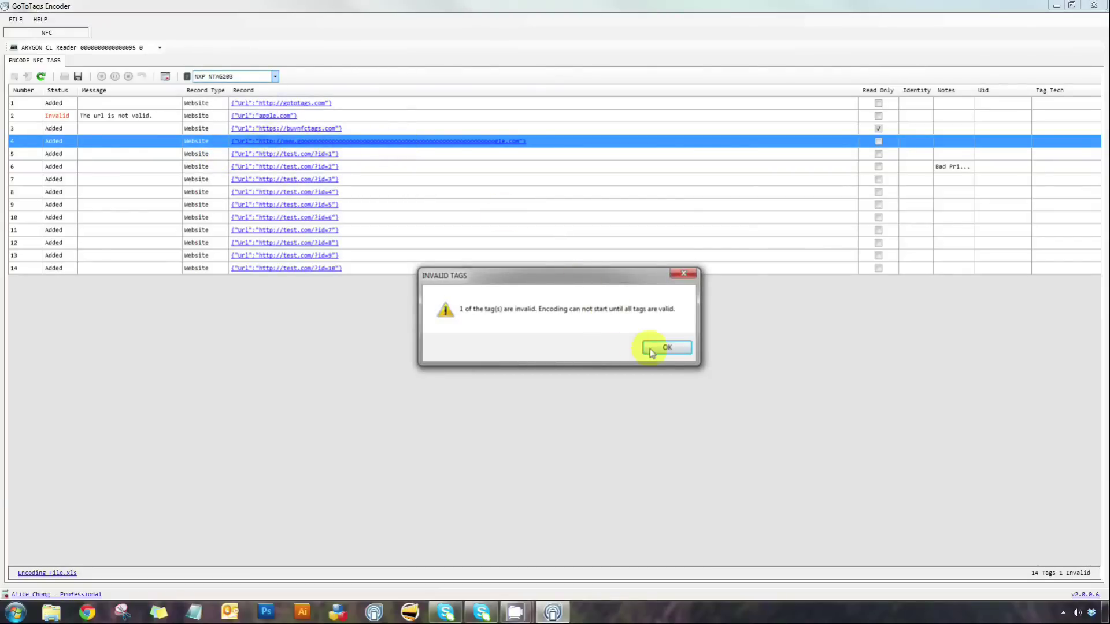
pyautogui.click(666, 348)
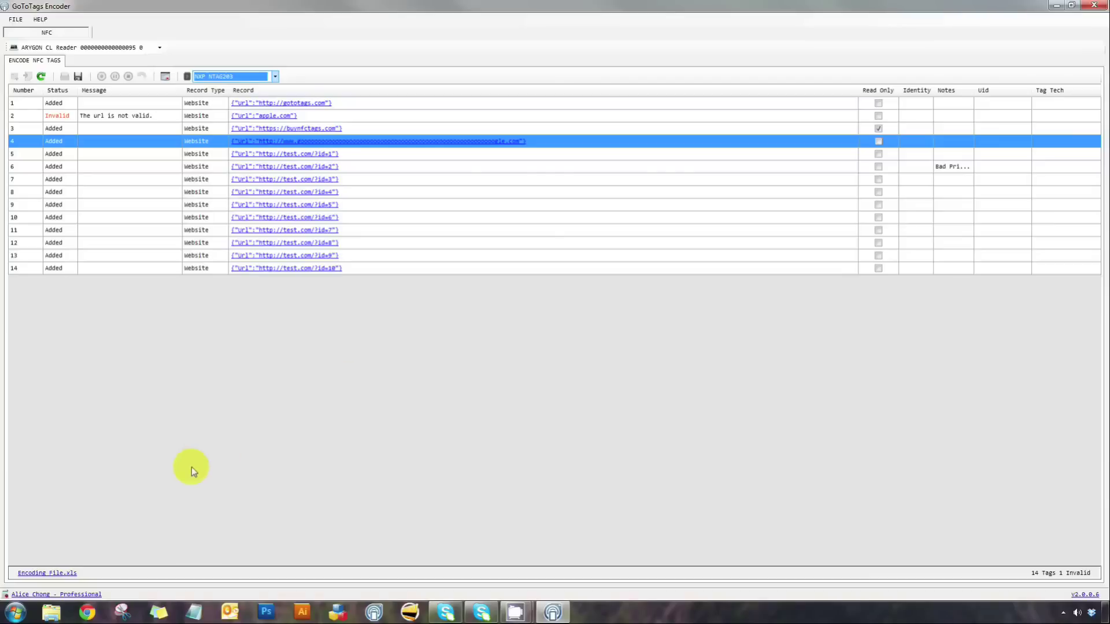
pyautogui.click(73, 576)
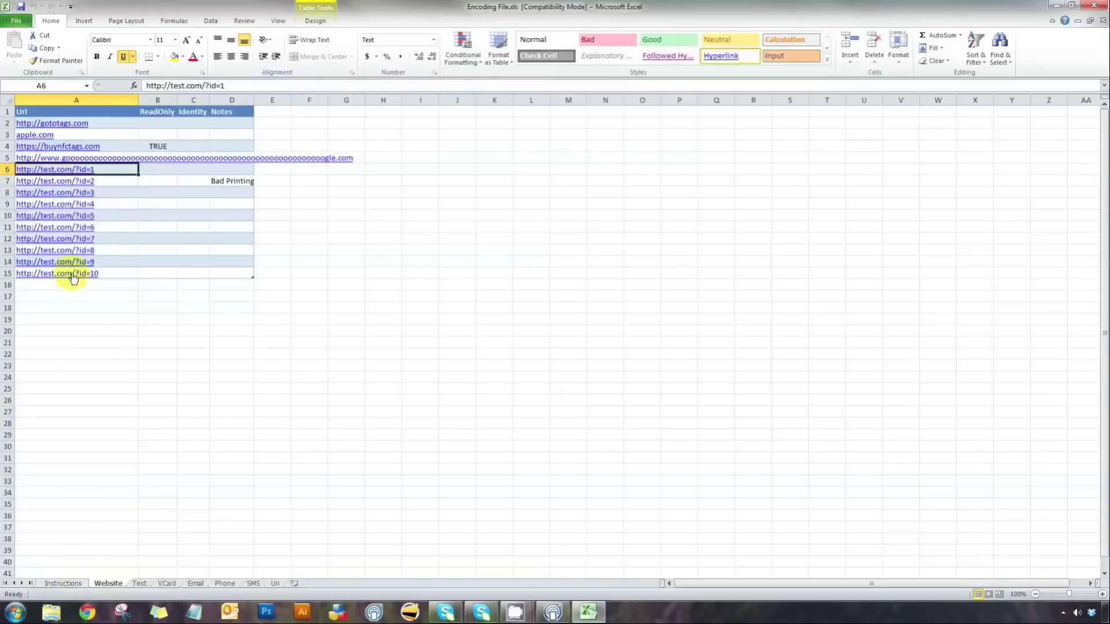
pyautogui.press('Up')
pyautogui.press('Up')
pyautogui.press('Down')
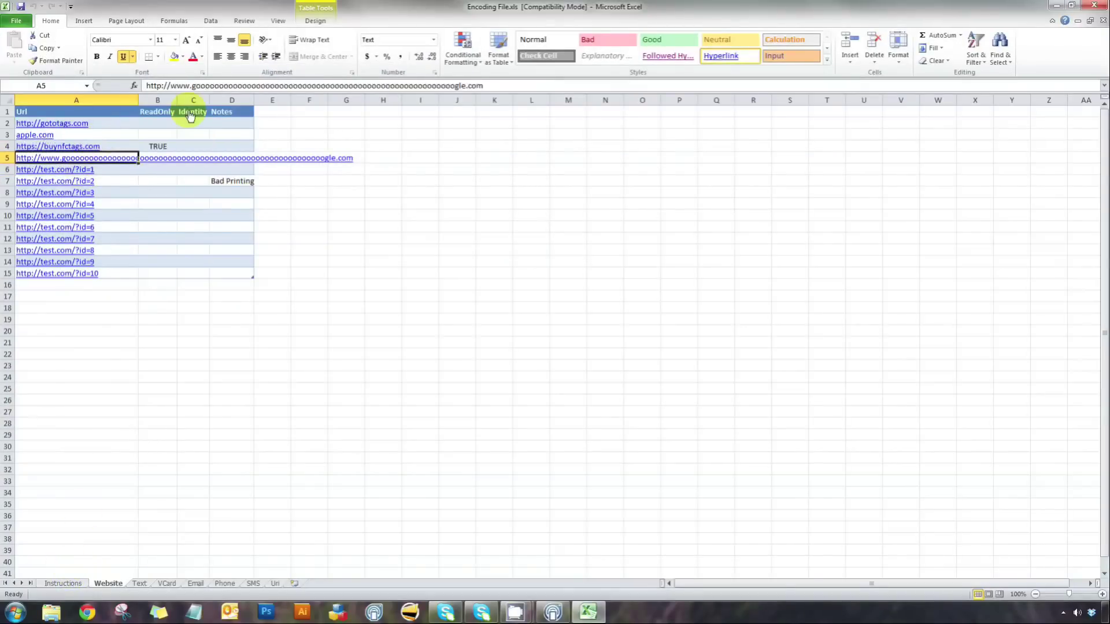
pyautogui.moveTo(485, 87); pyautogui.dragTo(205, 87)
pyautogui.write('gle.com')
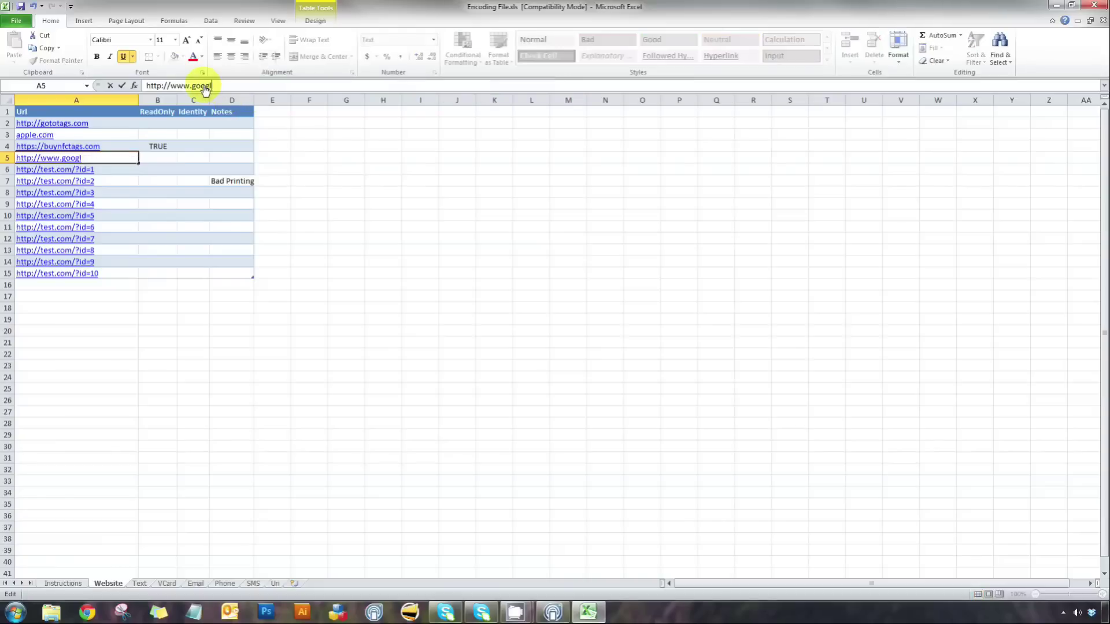
pyautogui.press('Return')
pyautogui.press('Up')
pyautogui.press('Up')
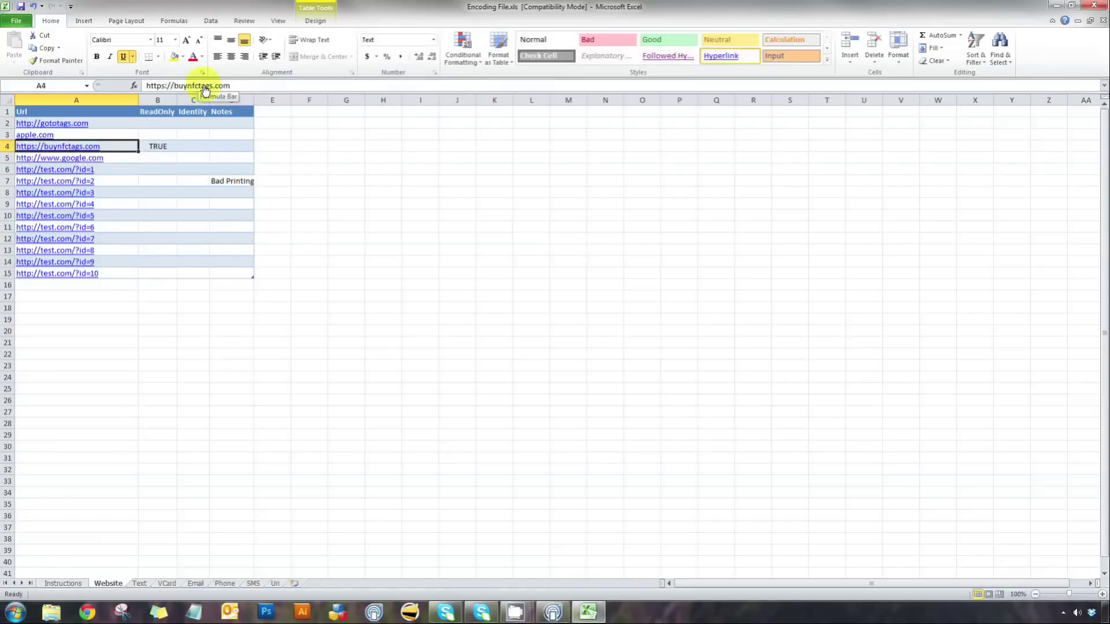
pyautogui.press('Up')
pyautogui.moveTo(208, 86); pyautogui.dragTo(144, 87)
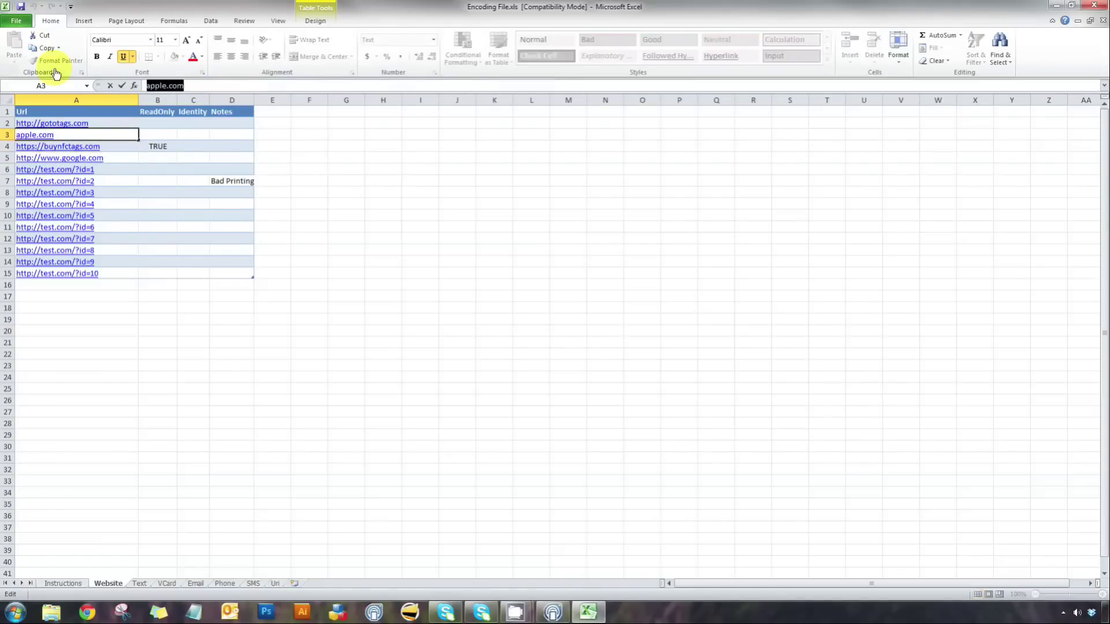
pyautogui.write('http:')
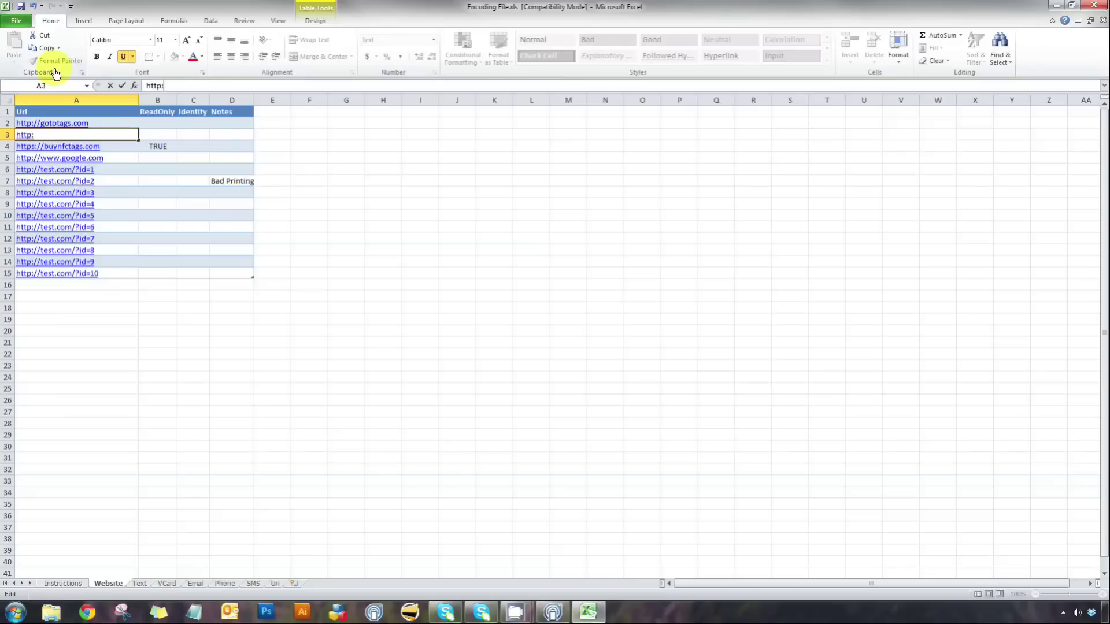
pyautogui.write('//www.apple')
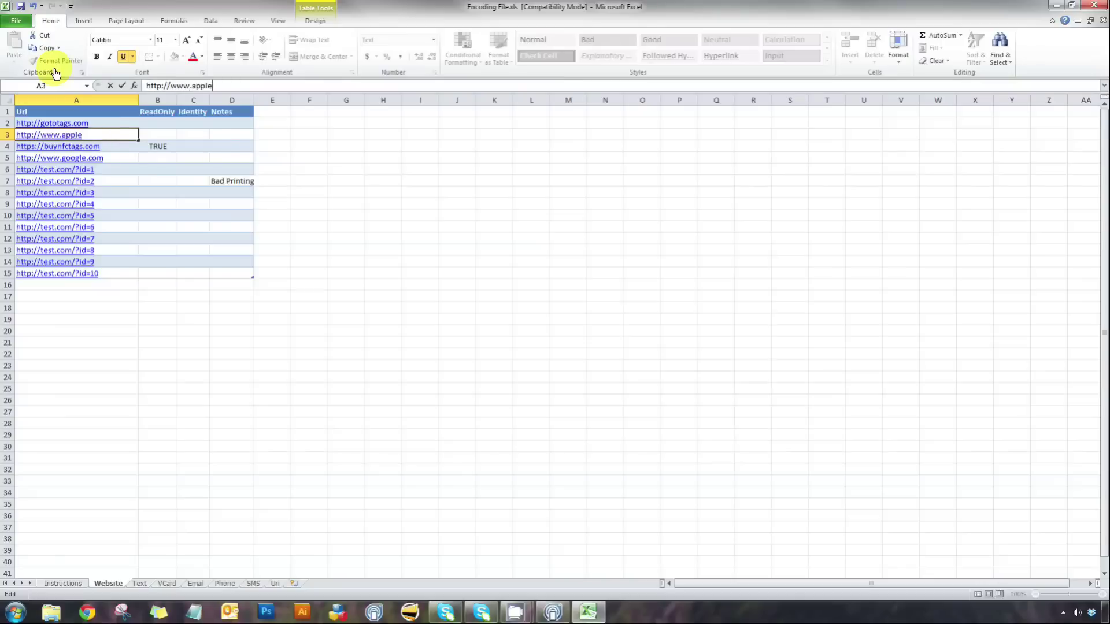
pyautogui.write('.com')
pyautogui.press('Return')
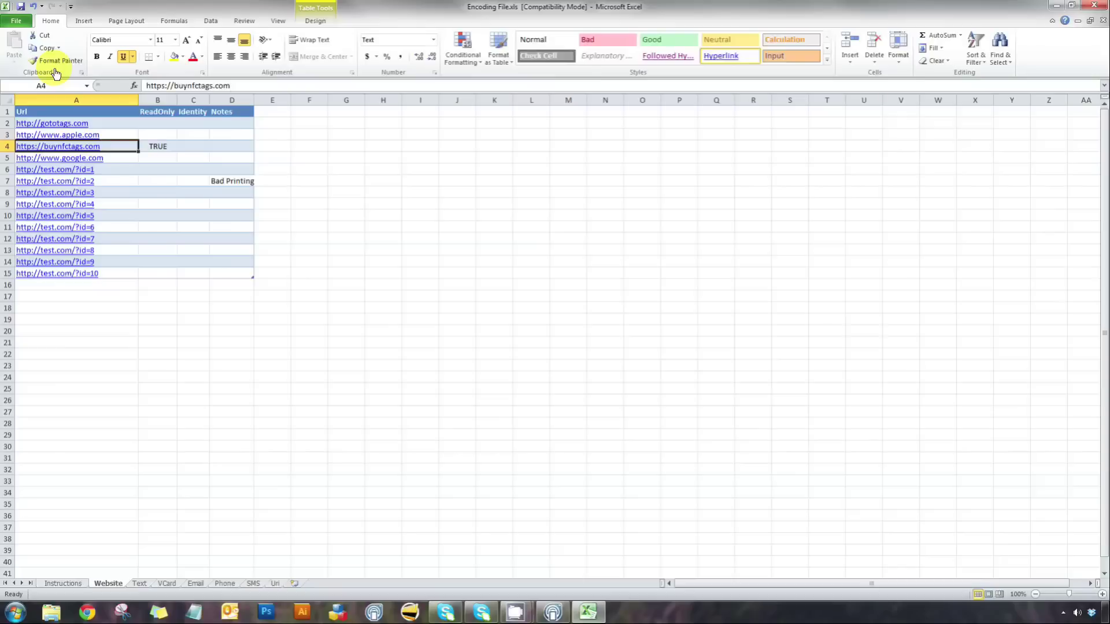
pyautogui.click(1102, 6)
# Save the spreadsheet changes and refresh the encoder so all 14 tags load valid
pyautogui.click(515, 323)
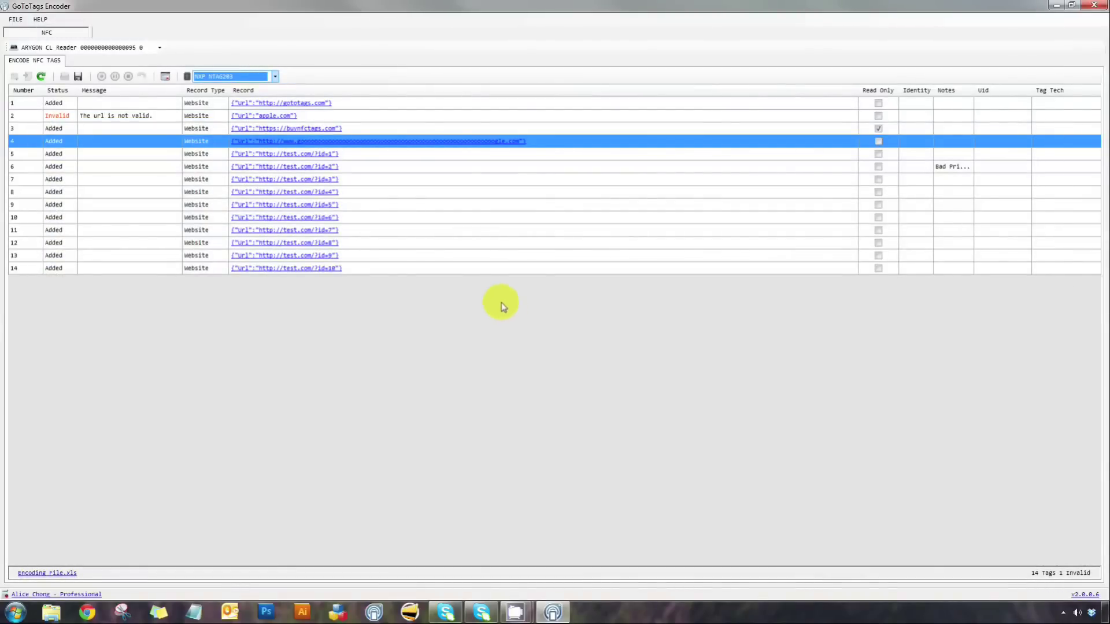
pyautogui.click(40, 77)
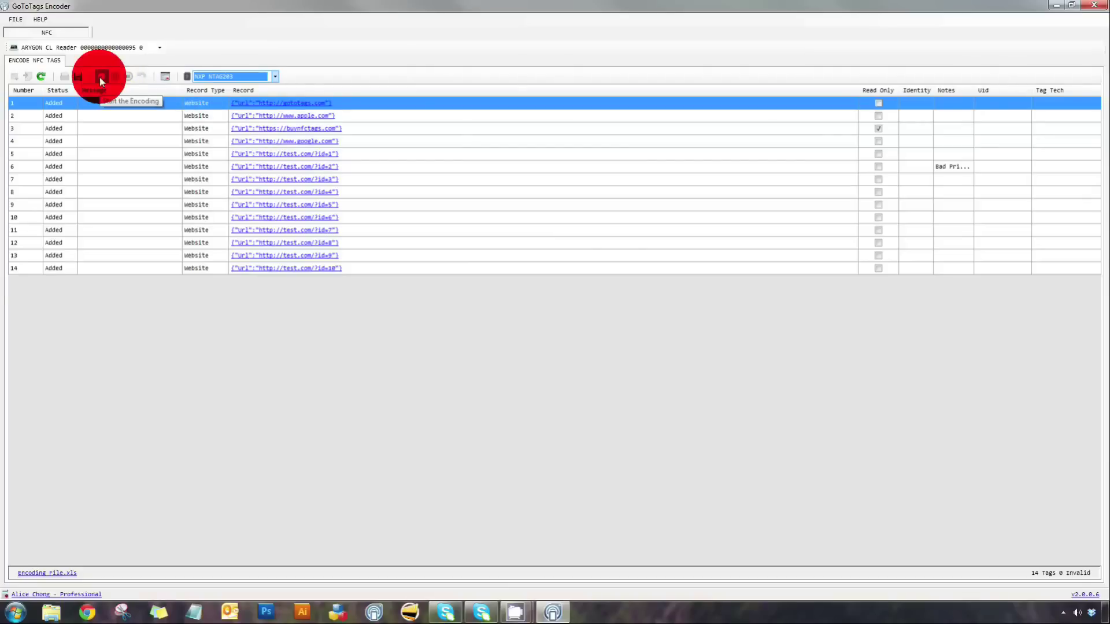
# Encode tags past the read-only warning, pausing at 4 of 14 (gototags.com through google.com)
pyautogui.click(100, 76)
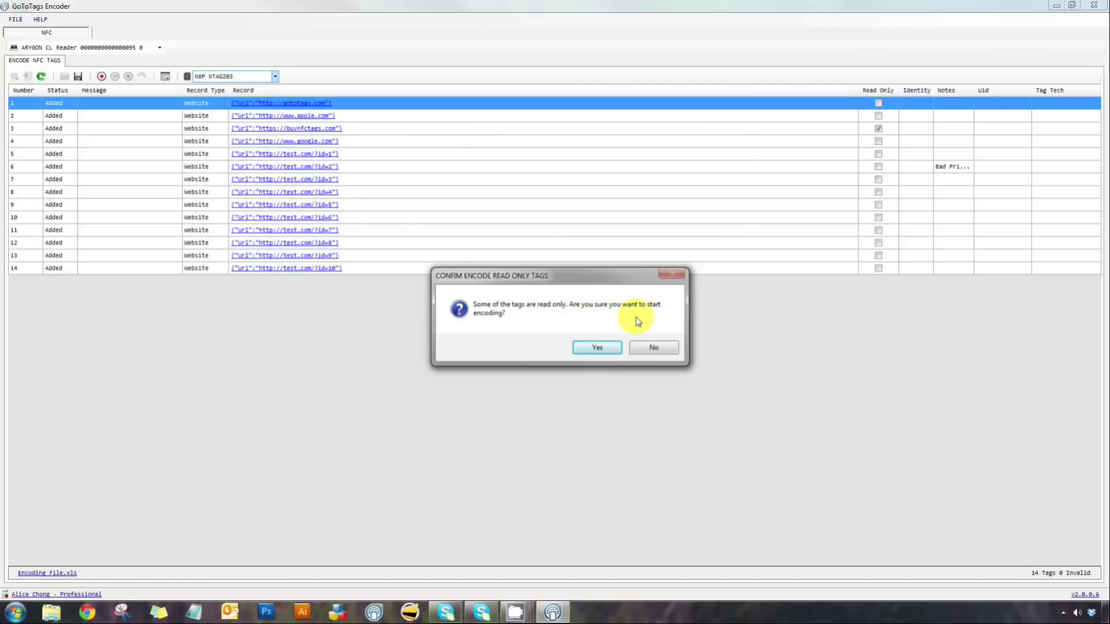
pyautogui.click(598, 348)
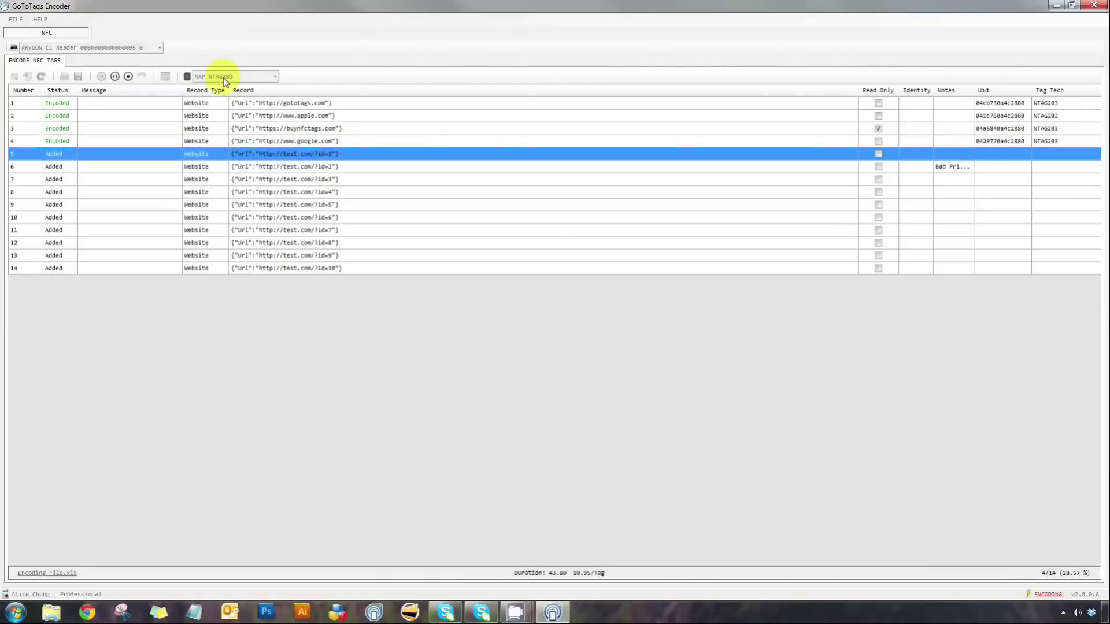
pyautogui.click(115, 76)
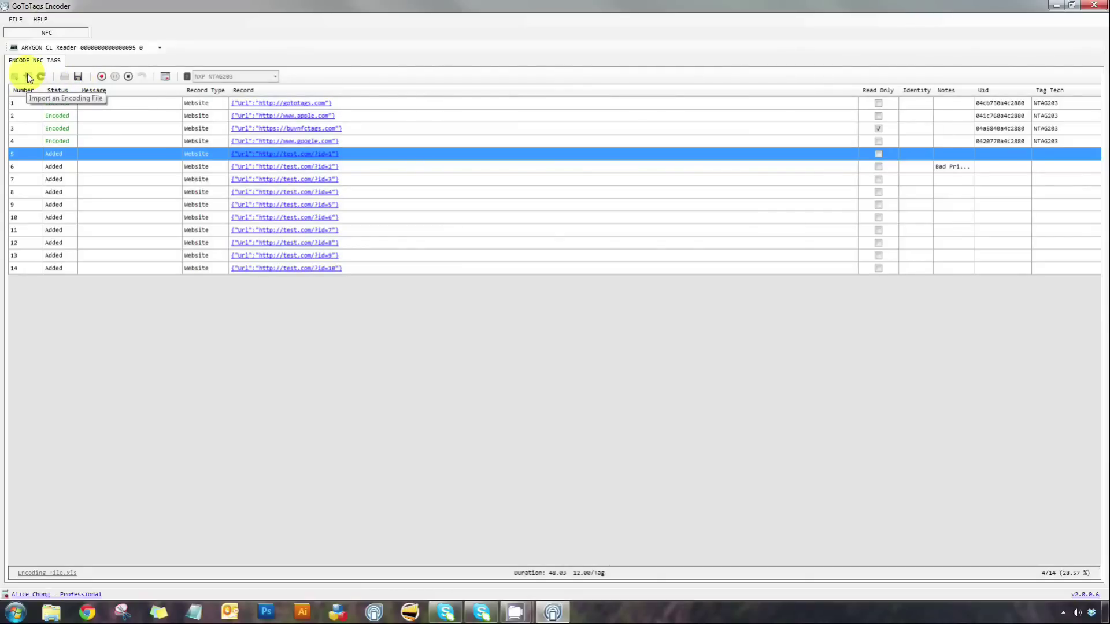
# Resume encoding until all 14 tags show Encoded on NTAG203 chips with 0 errors
pyautogui.click(102, 77)
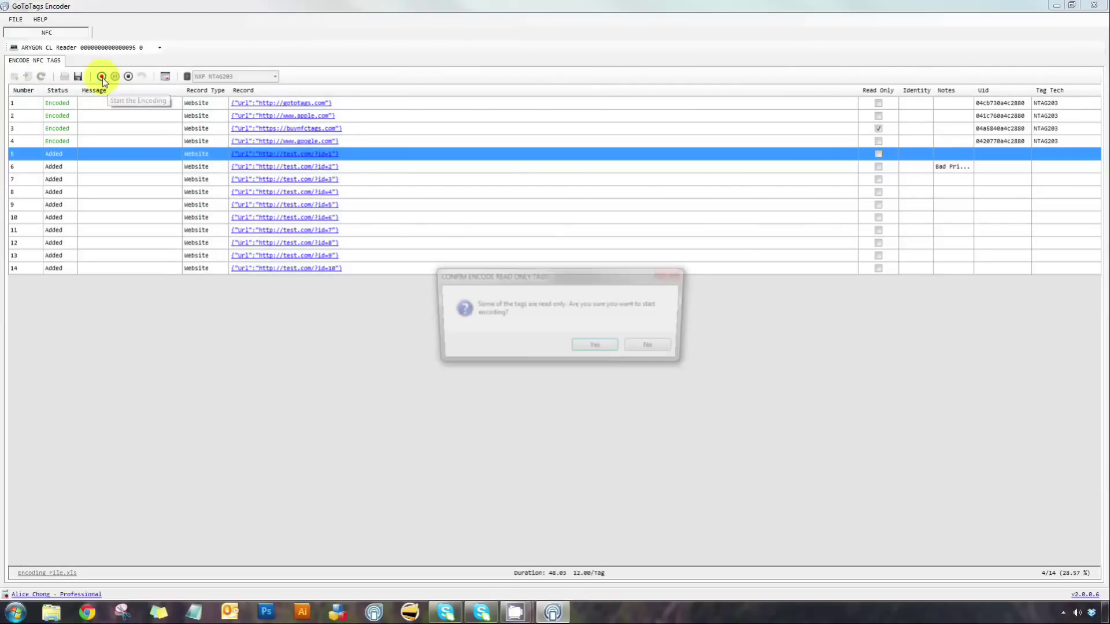
pyautogui.click(586, 348)
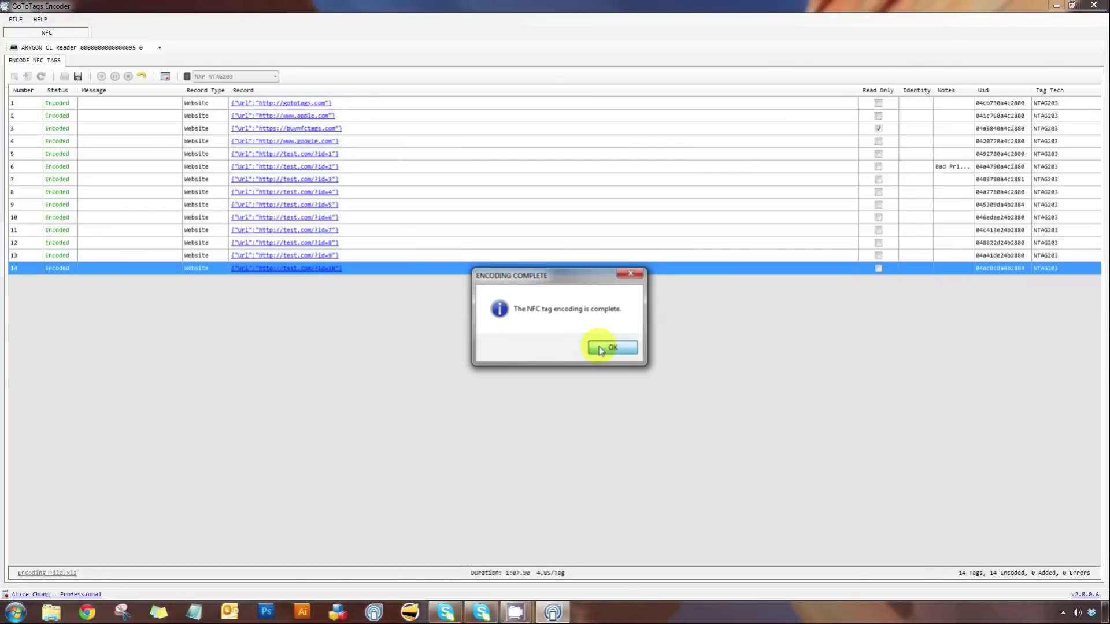
pyautogui.click(612, 348)
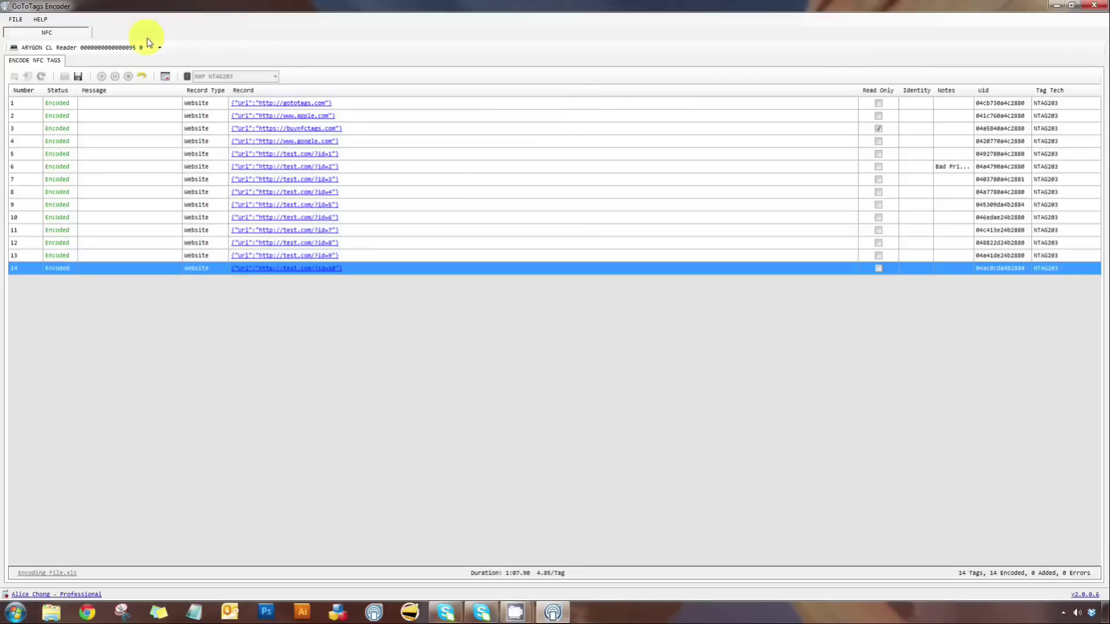
# Save the encoded tag list as the spreadsheet 'Encoding Results.xls'
pyautogui.click(78, 77)
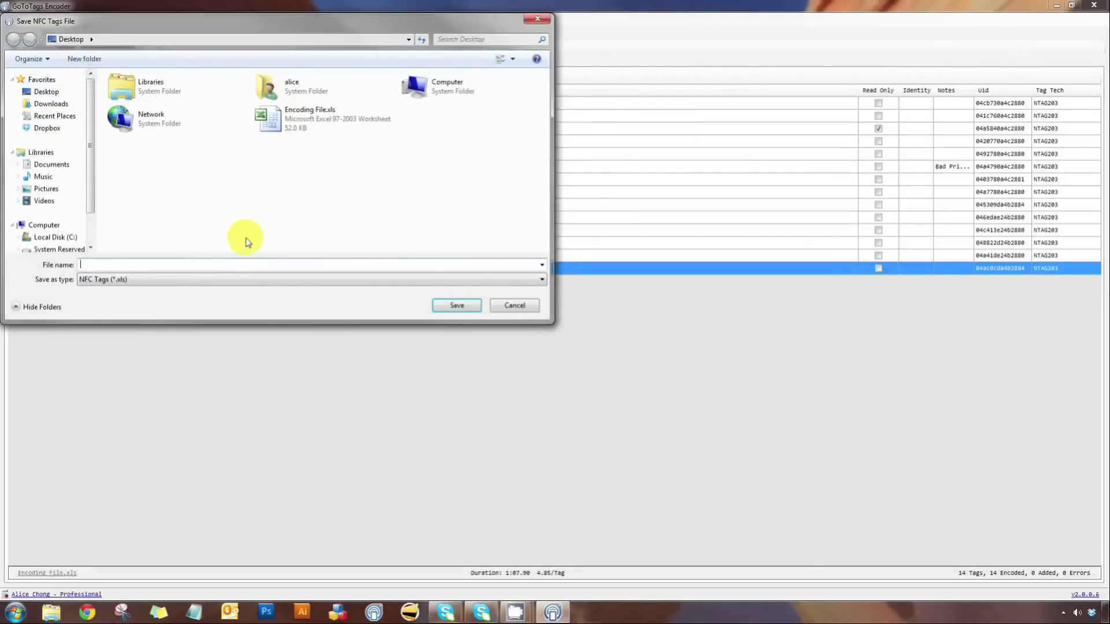
pyautogui.write('Encoding Results')
pyautogui.press('Return')
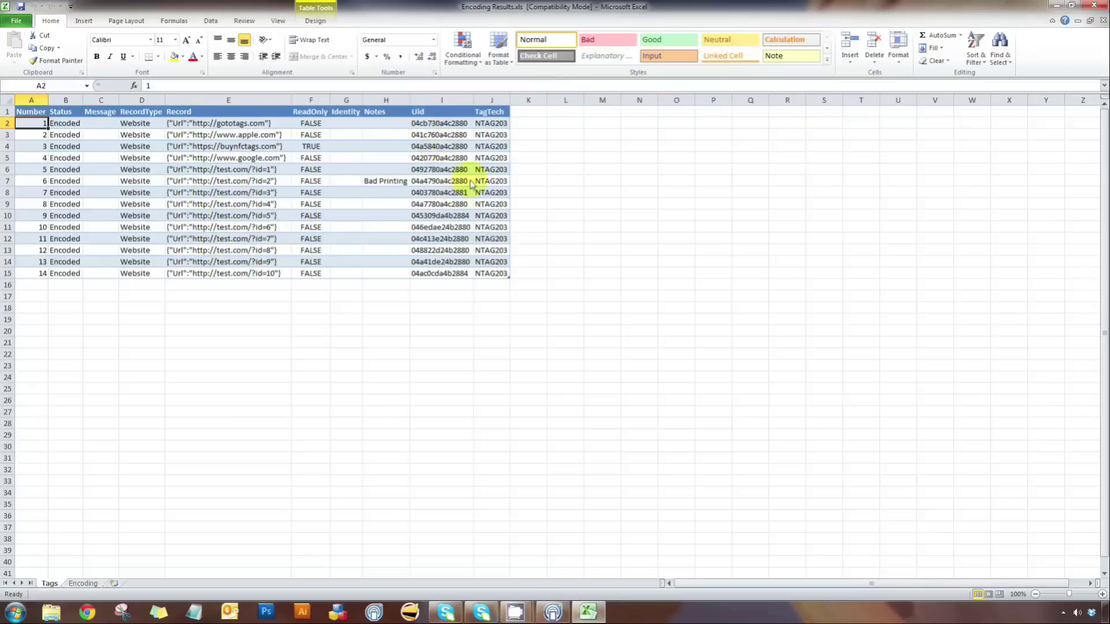
pyautogui.doubleClick(555, 7)
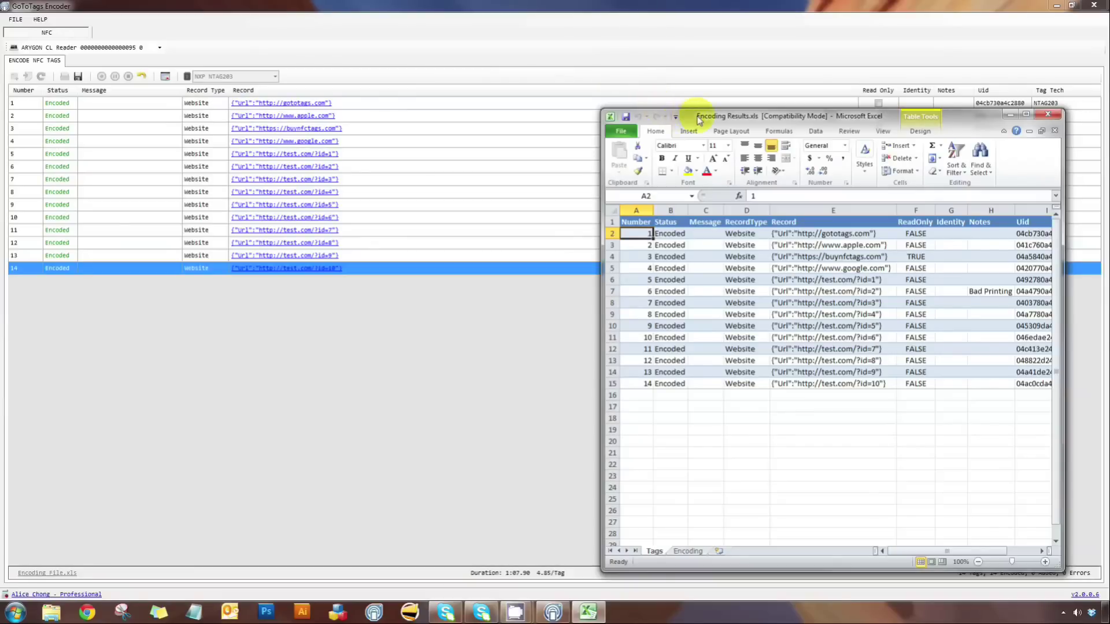
pyautogui.moveTo(700, 120); pyautogui.dragTo(653, 173)
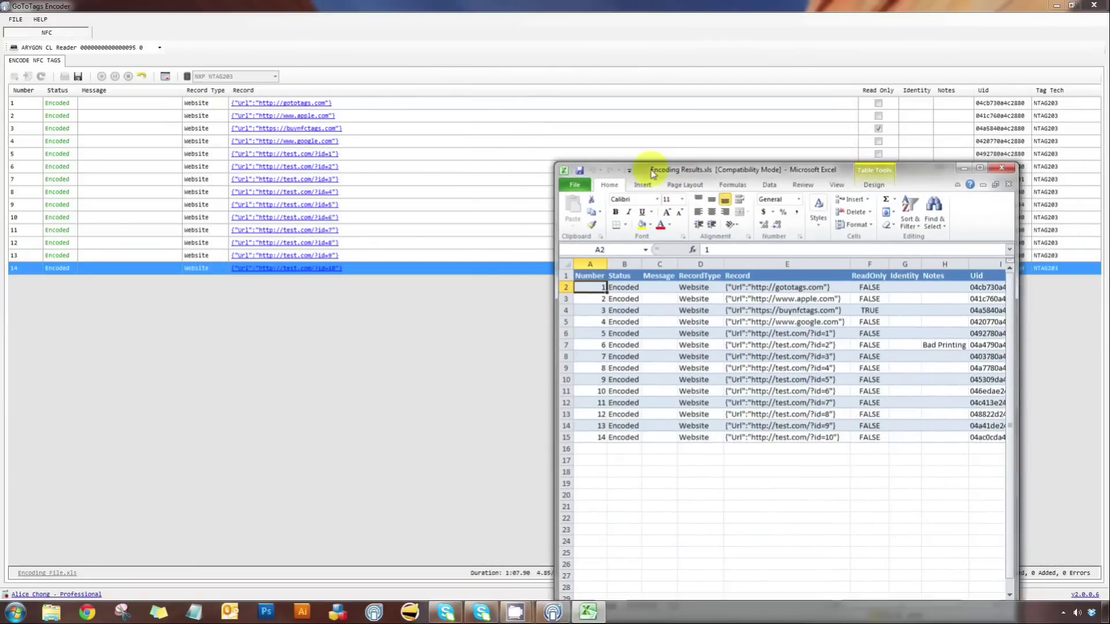
# Close the results spreadsheet and restart encoding, returning all 14 tags to Added without UIDs
pyautogui.click(1005, 172)
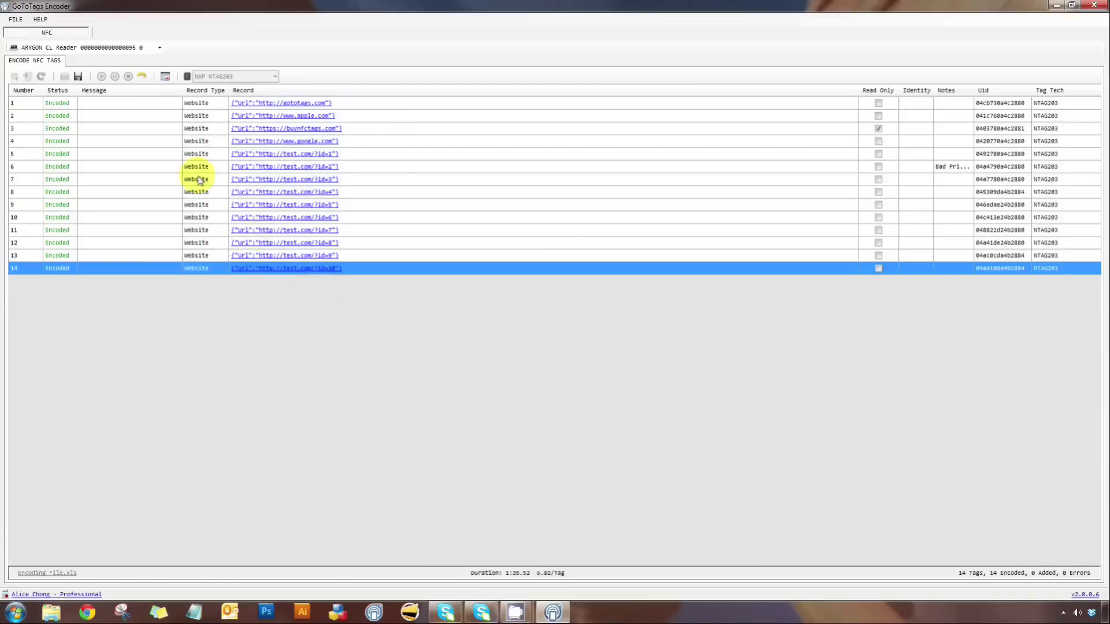
pyautogui.click(144, 77)
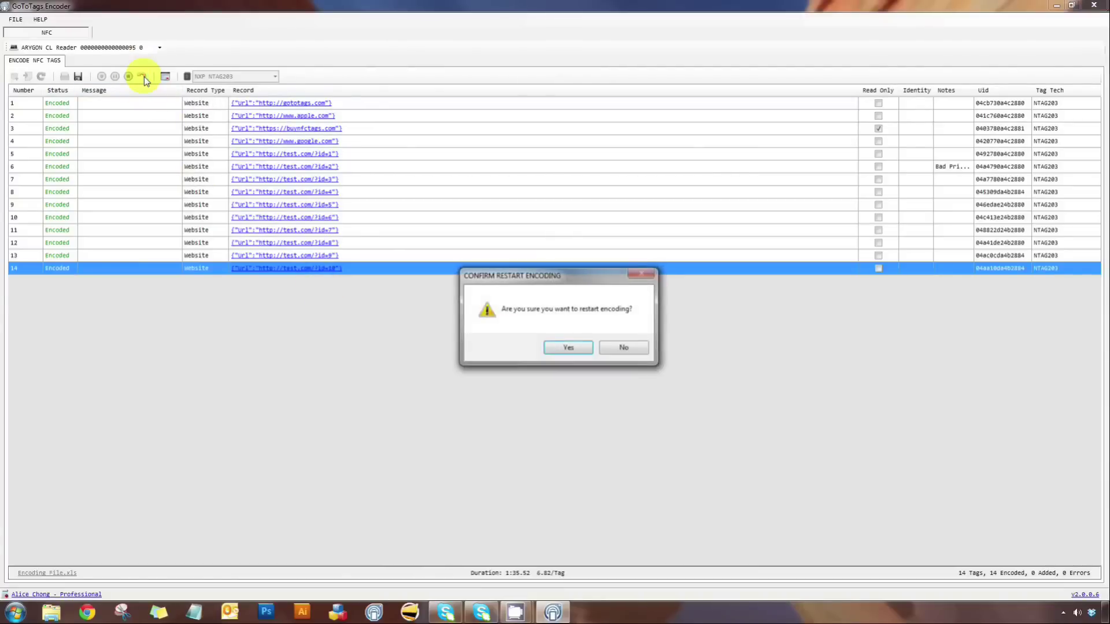
pyautogui.click(564, 349)
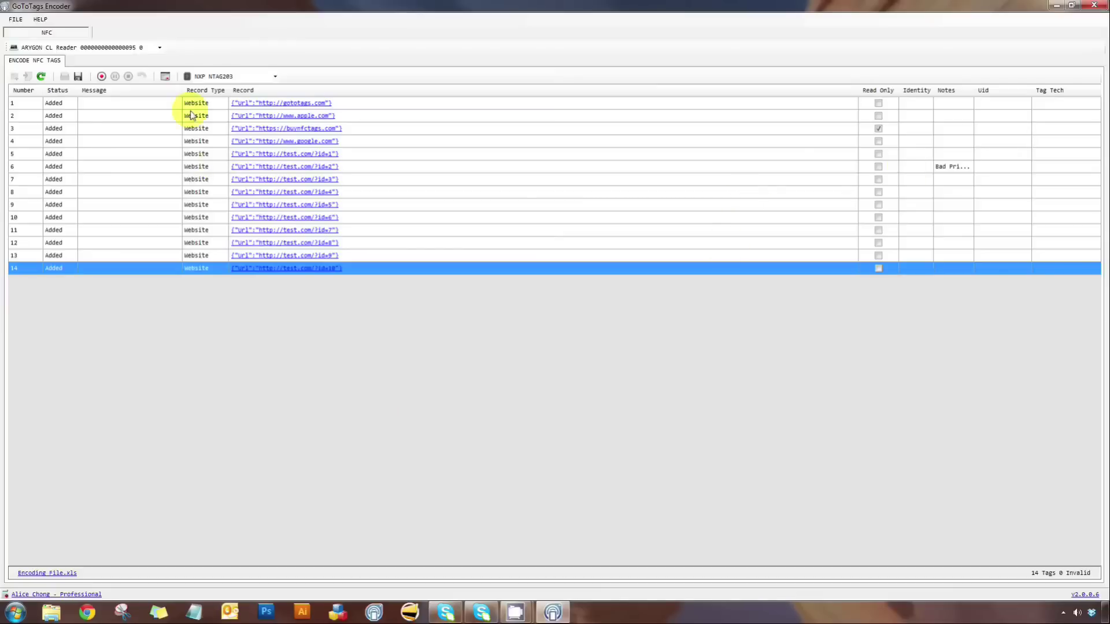
# Reset the encoding, confirming, to clear all 14 tags and unload Encoding File.xls
pyautogui.click(166, 81)
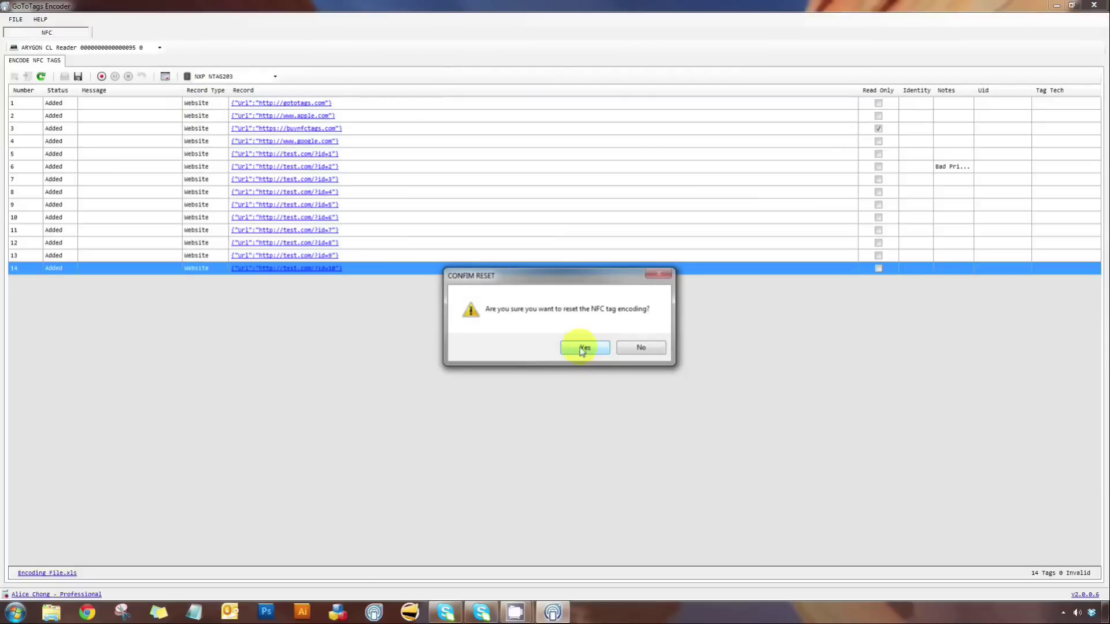
pyautogui.click(583, 349)
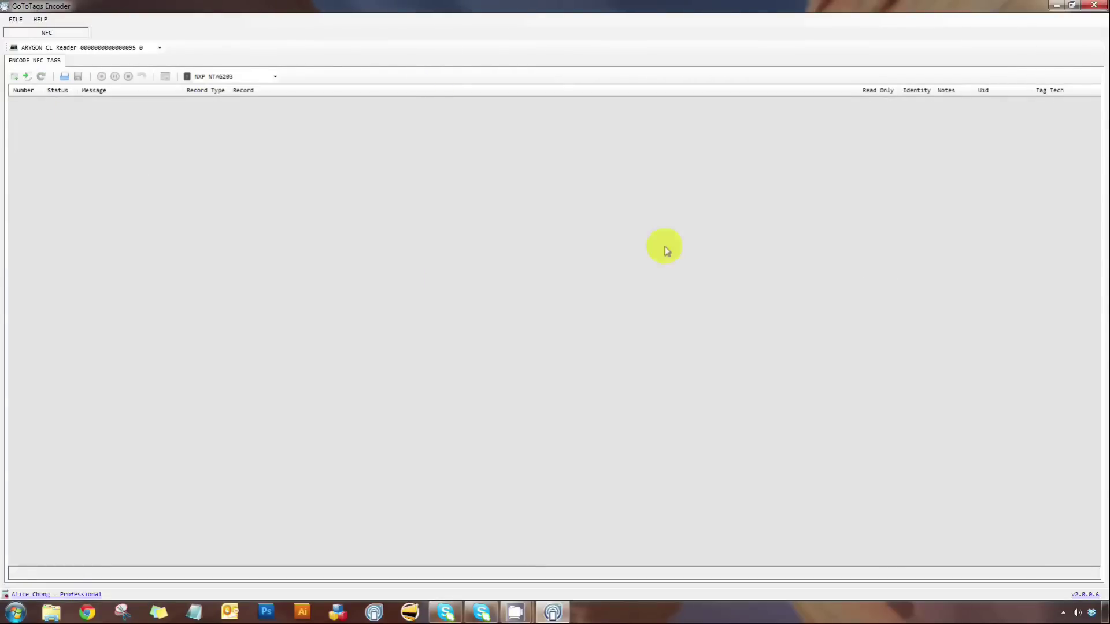